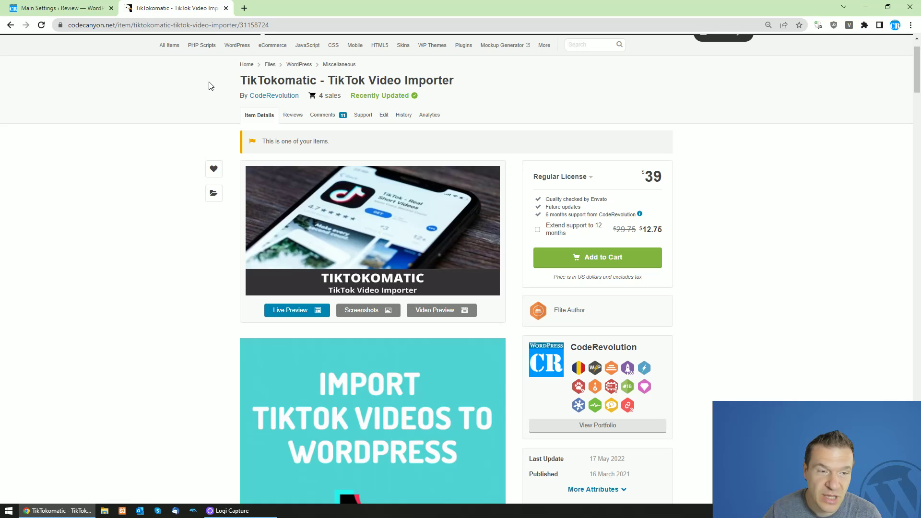
- Switch from the CodeCanyon product page to the WordPress TikTokomatic Main Settings tab
{"action": "left_click", "coordinate": [90, 5]}
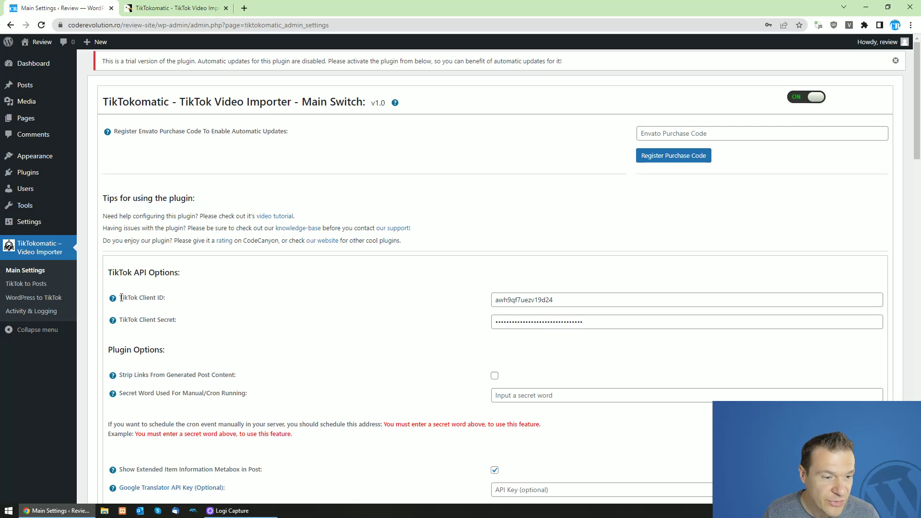
- Open developers.tiktok.com from the 'here' link in the TikTok Client ID help tooltip
{"action": "left_click_drag", "start_coordinate": [120, 297], "coordinate": [131, 298]}
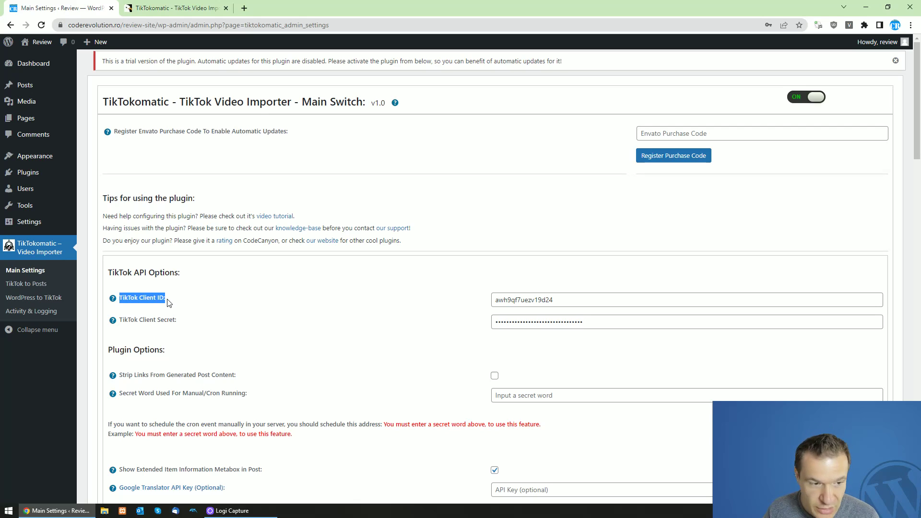
{"action": "left_click_drag", "start_coordinate": [139, 297], "coordinate": [169, 319]}
{"action": "left_click", "coordinate": [153, 312]}
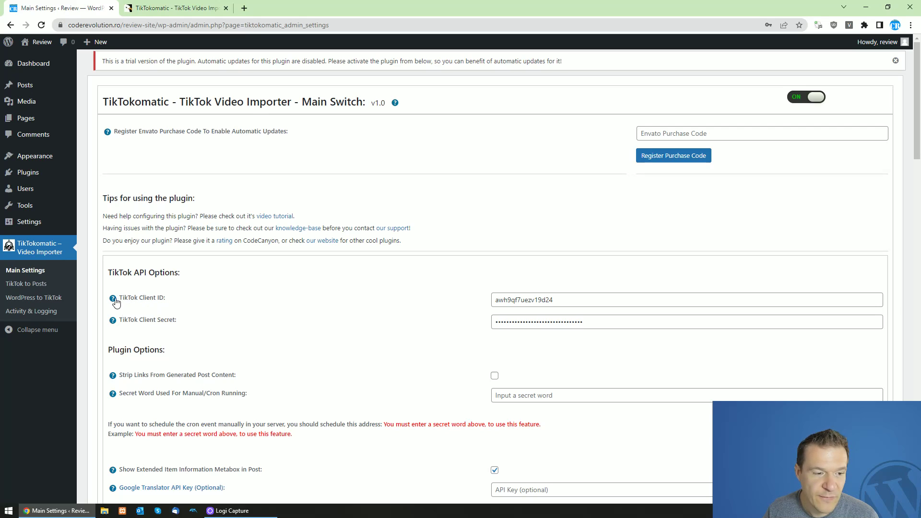
{"action": "mouse_move", "coordinate": [114, 298]}
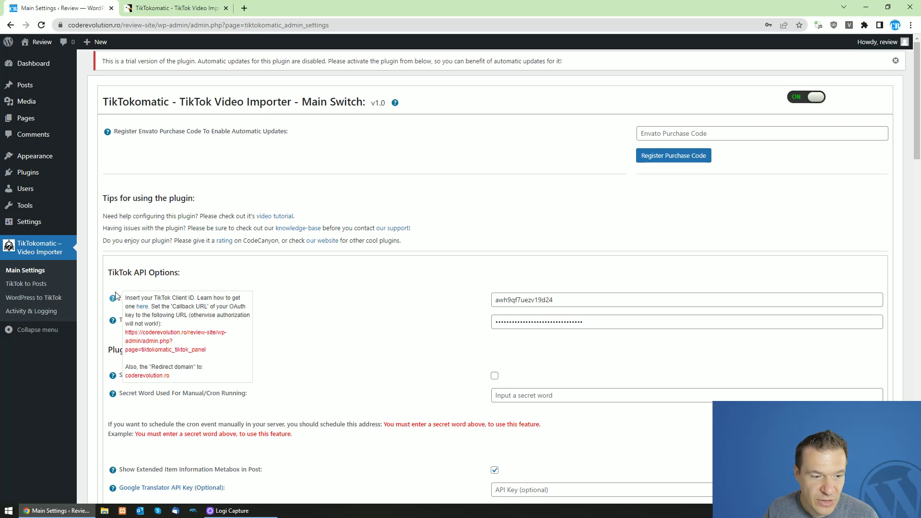
{"action": "left_click", "coordinate": [142, 307]}
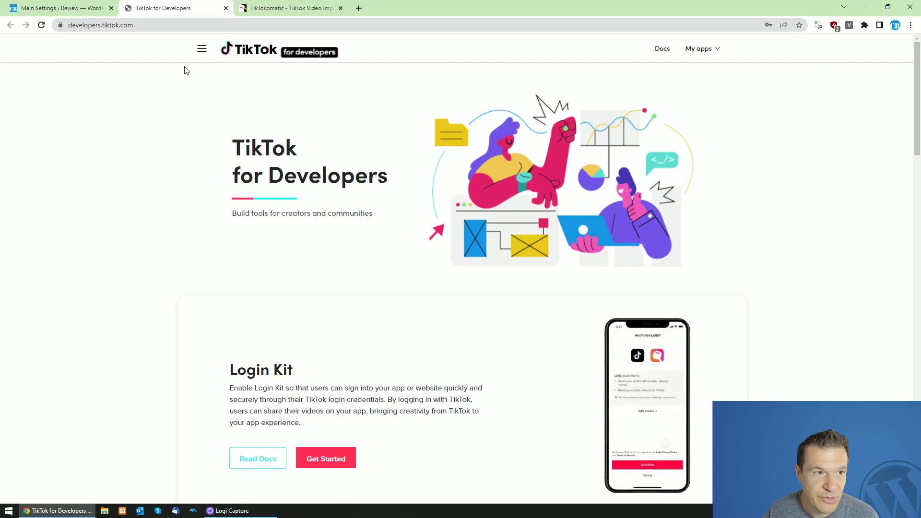
- Start connecting a new app named 'name for my app', then cancel the Integrate App dialog
{"action": "left_click", "coordinate": [701, 50]}
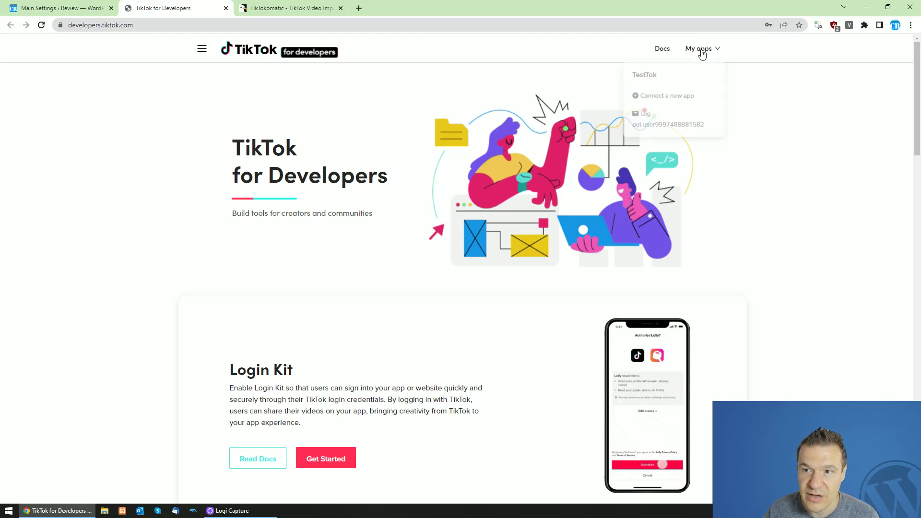
{"action": "left_click", "coordinate": [657, 99]}
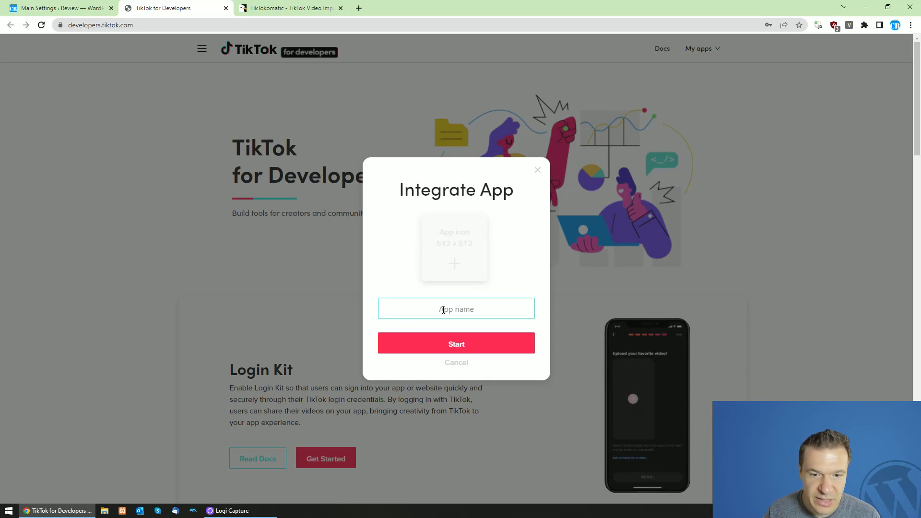
{"action": "type", "text": "nam"}
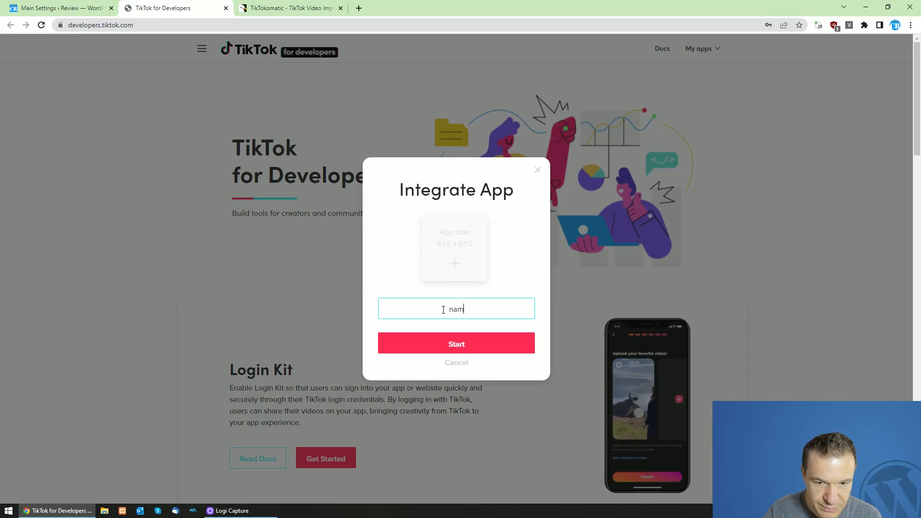
{"action": "type", "text": "ef "}
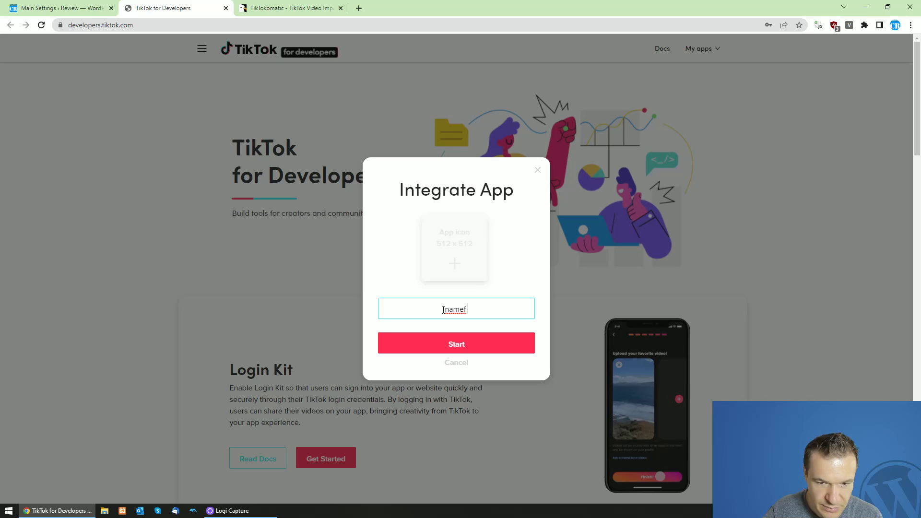
{"action": "type", "text": "or my app"}
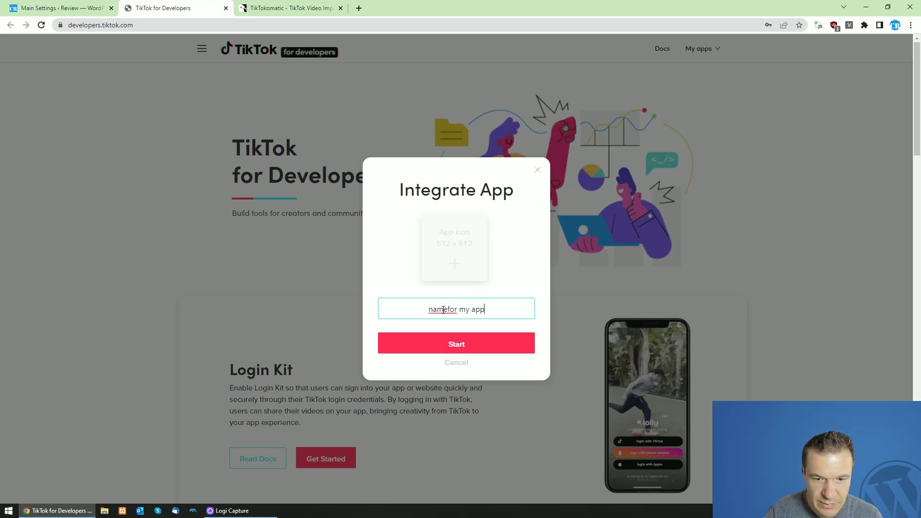
{"action": "left_click", "coordinate": [444, 309]}
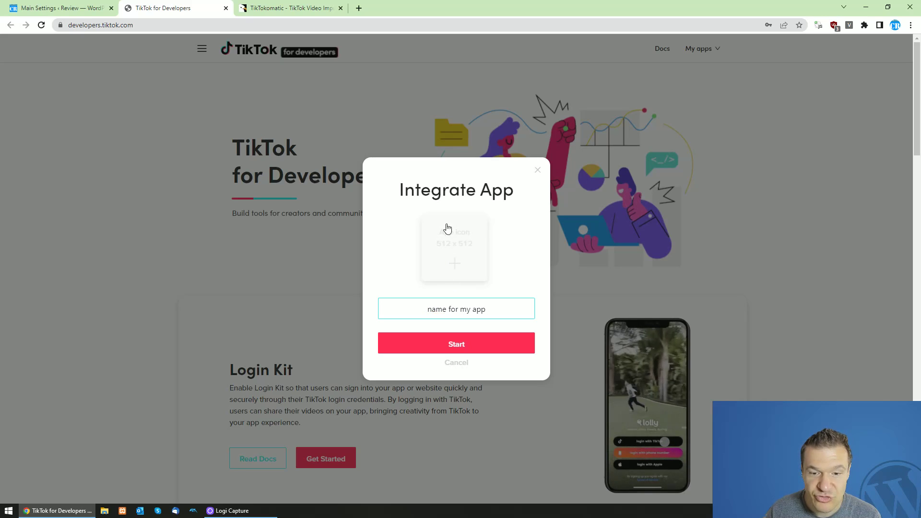
{"action": "left_click", "coordinate": [451, 362]}
{"action": "mouse_move", "coordinate": [693, 55]}
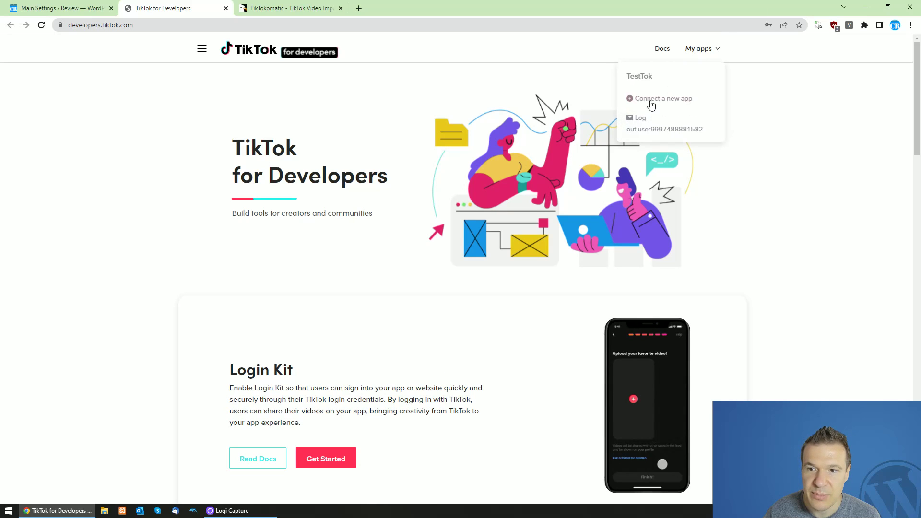
{"action": "left_click", "coordinate": [639, 76]}
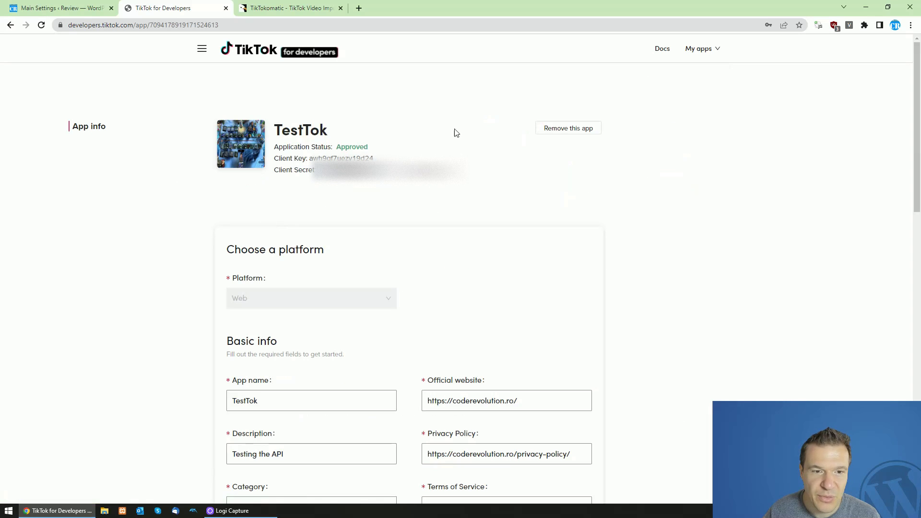
{"action": "mouse_move", "coordinate": [245, 167]}
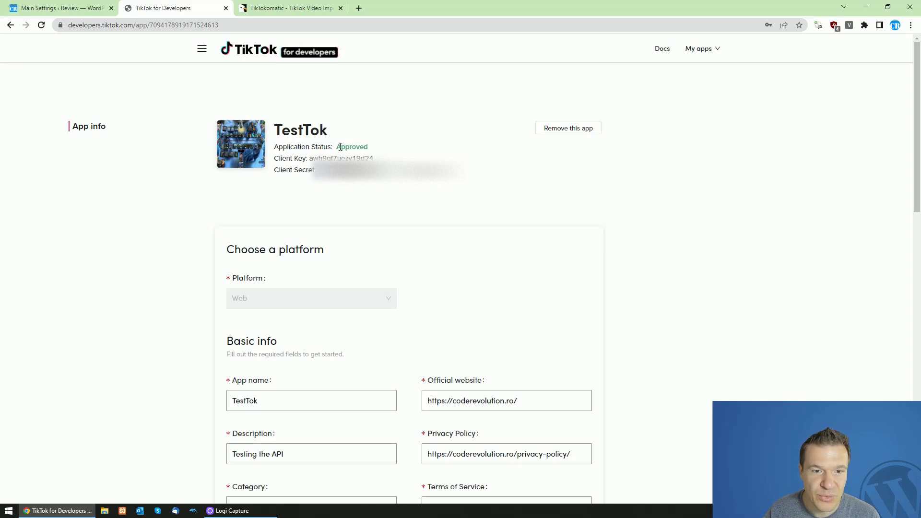
{"action": "left_click_drag", "start_coordinate": [337, 147], "coordinate": [370, 147]}
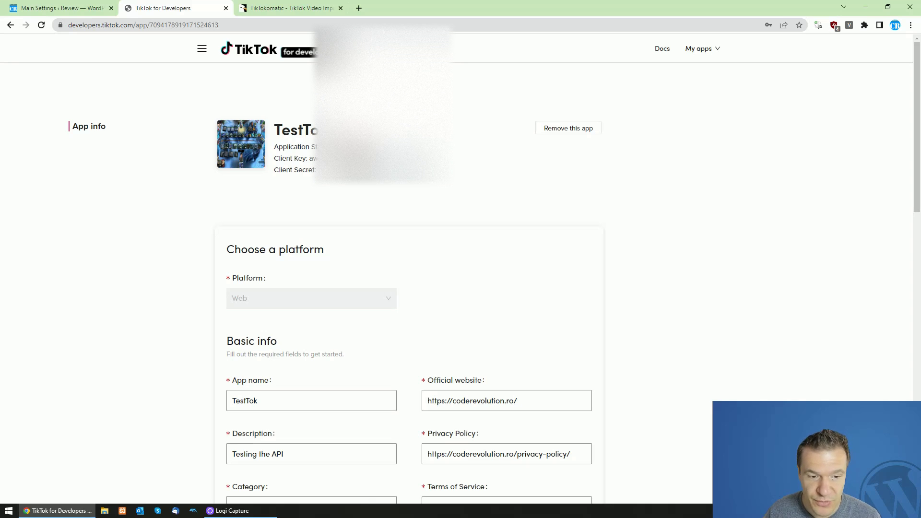
{"action": "left_click_drag", "start_coordinate": [917, 150], "coordinate": [916, 222]}
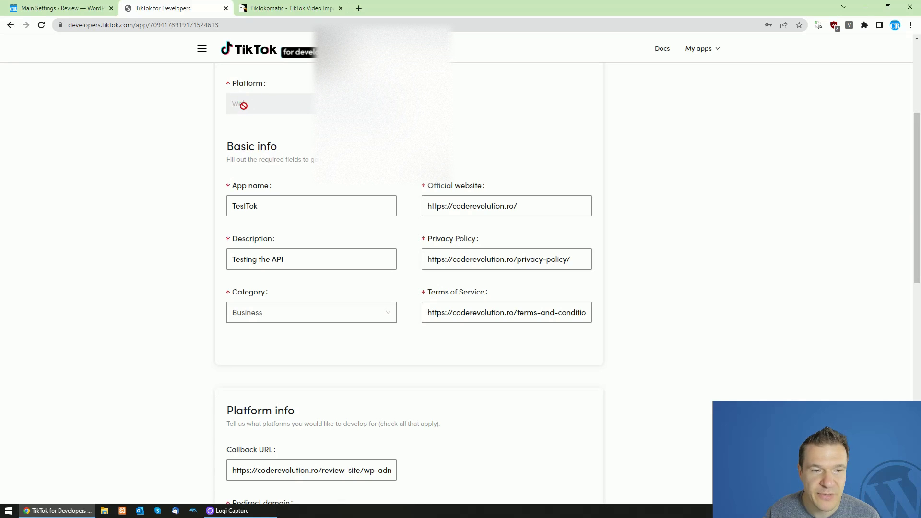
{"action": "double_click", "coordinate": [269, 209]}
{"action": "left_click", "coordinate": [166, 236]}
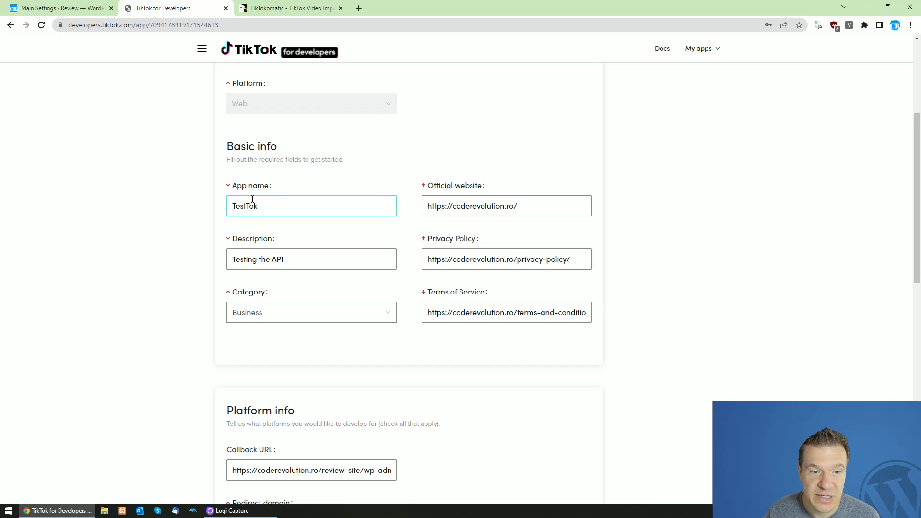
{"action": "left_click", "coordinate": [249, 268]}
{"action": "key", "text": "ctrl+a"}
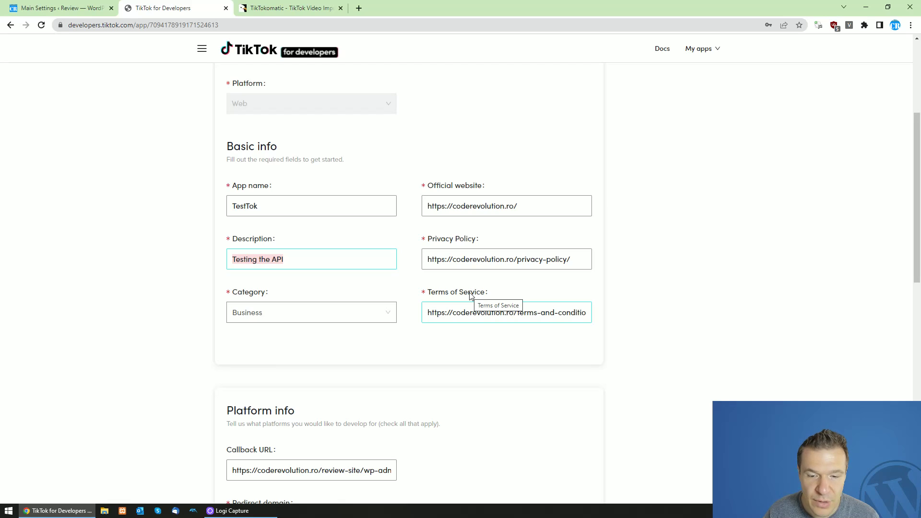
{"action": "scroll", "coordinate": [195, 333], "scroll_direction": "down", "scroll_amount": 5}
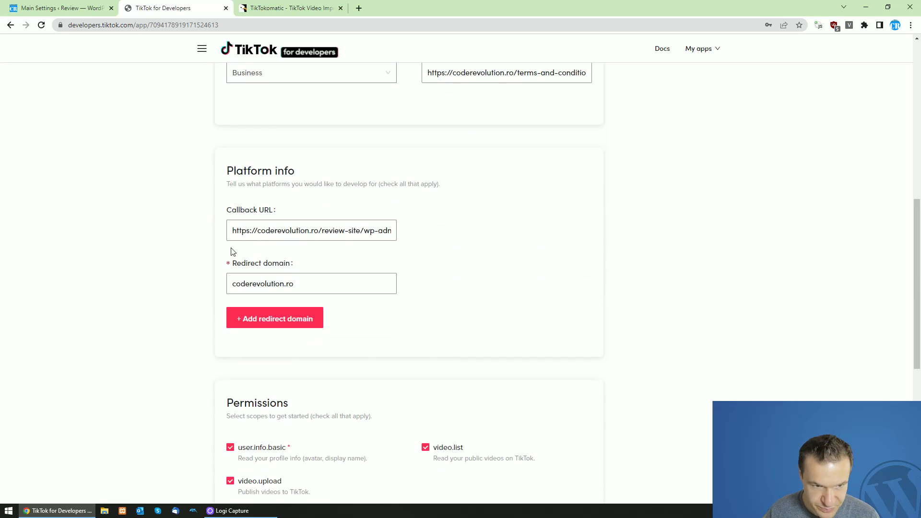
- Copy the plugin's tiktokomatic_tiktok_panel callback URL and look it up on the TestTok app page
{"action": "left_click", "coordinate": [95, 8]}
{"action": "mouse_move", "coordinate": [114, 301]}
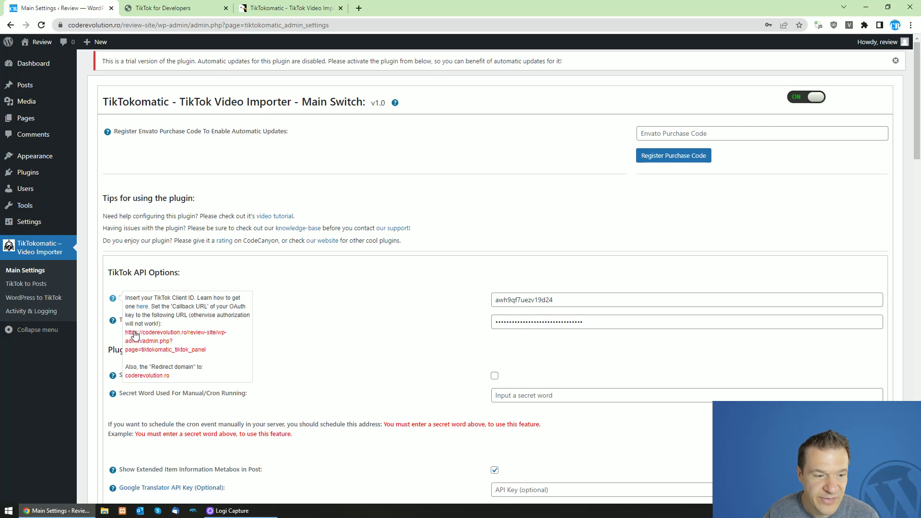
{"action": "left_click_drag", "start_coordinate": [125, 332], "coordinate": [210, 353]}
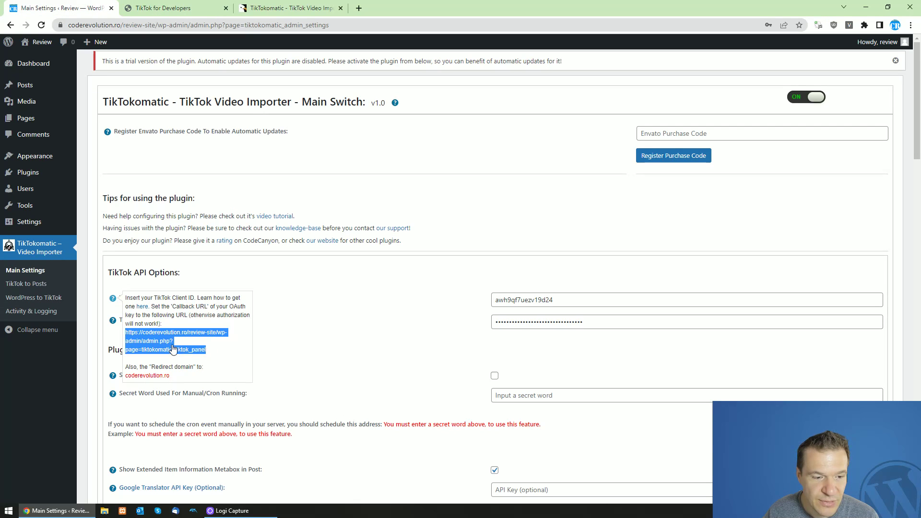
{"action": "right_click", "coordinate": [160, 343]}
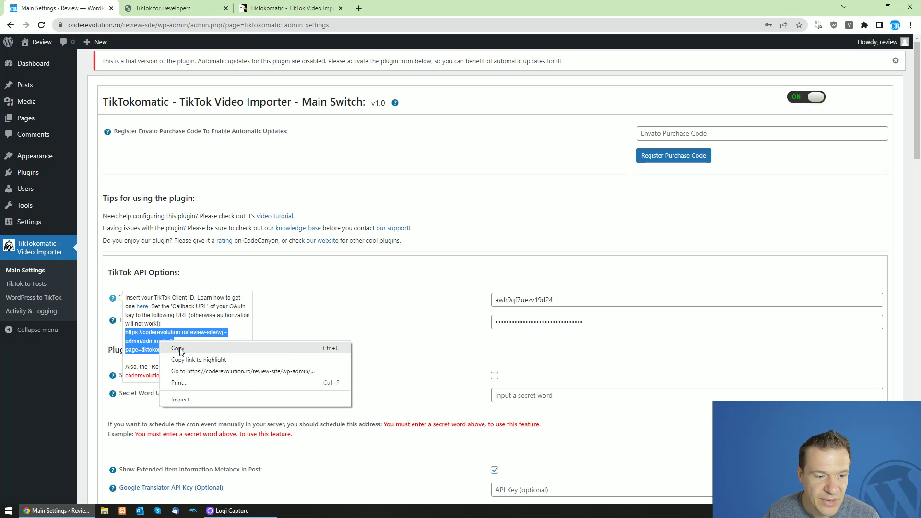
{"action": "left_click", "coordinate": [177, 348]}
{"action": "left_click", "coordinate": [205, 4]}
{"action": "key", "text": "ctrl+f"}
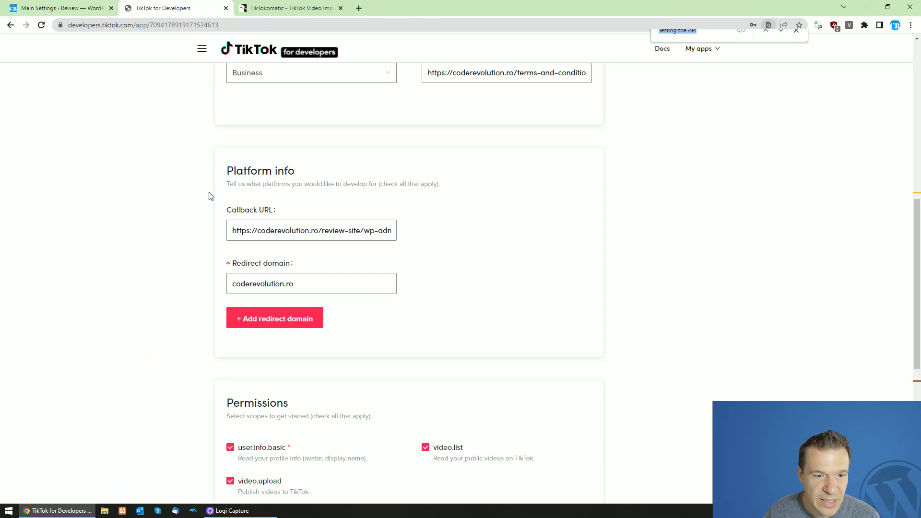
{"action": "key", "text": "ctrl+v"}
{"action": "left_click", "coordinate": [246, 282]}
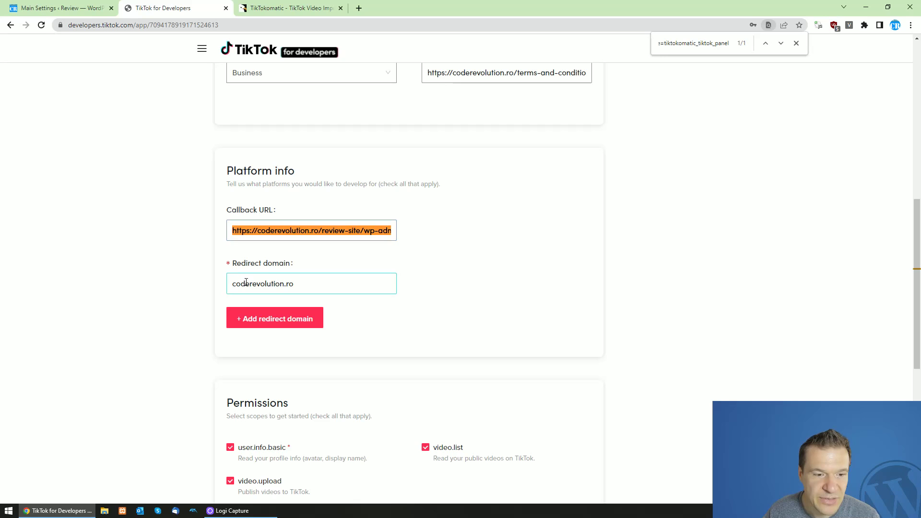
- Copy the redirect domain coderevolution.ro from the plugin help into the app's Redirect domain field
{"action": "left_click", "coordinate": [104, 6]}
{"action": "mouse_move", "coordinate": [113, 298]}
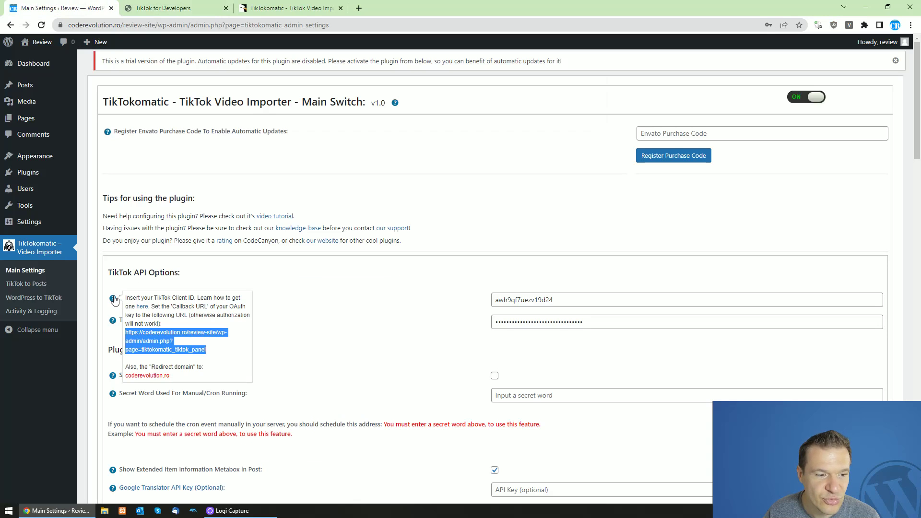
{"action": "left_click_drag", "start_coordinate": [125, 377], "coordinate": [166, 379]}
{"action": "right_click", "coordinate": [166, 377]}
{"action": "left_click", "coordinate": [180, 383]}
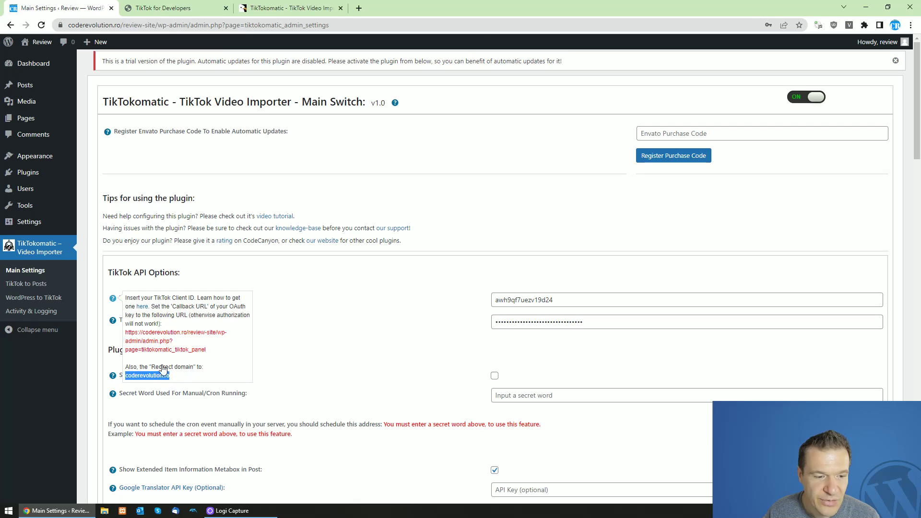
{"action": "left_click", "coordinate": [163, 8]}
{"action": "left_click", "coordinate": [259, 283]}
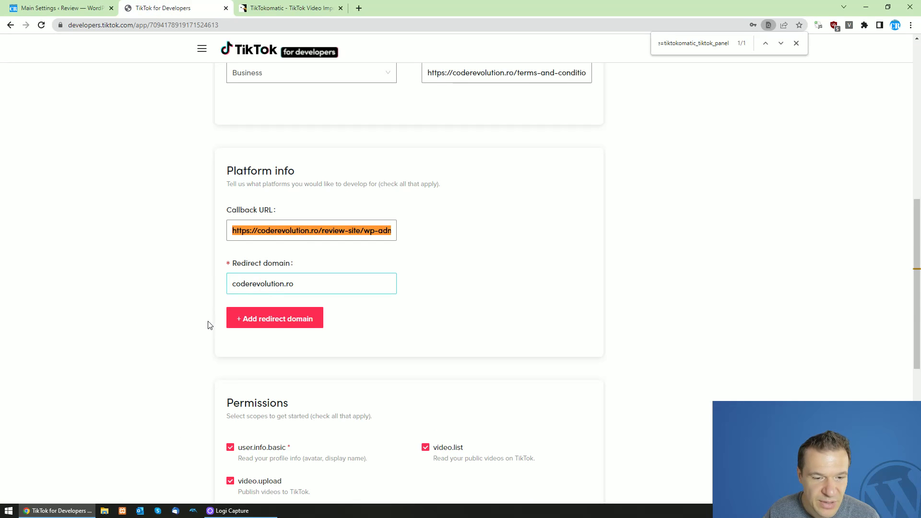
{"action": "scroll", "coordinate": [207, 324], "scroll_direction": "down", "scroll_amount": 3}
{"action": "scroll", "coordinate": [207, 328], "scroll_direction": "down", "scroll_amount": 1}
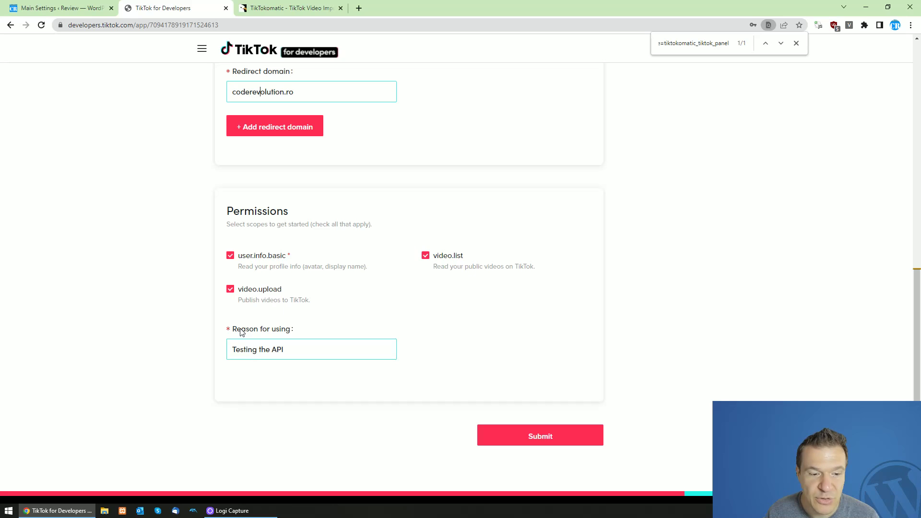
- Confirm the reason 'Testing the API' and submit the TestTok app registration
{"action": "left_click_drag", "start_coordinate": [232, 348], "coordinate": [283, 349]}
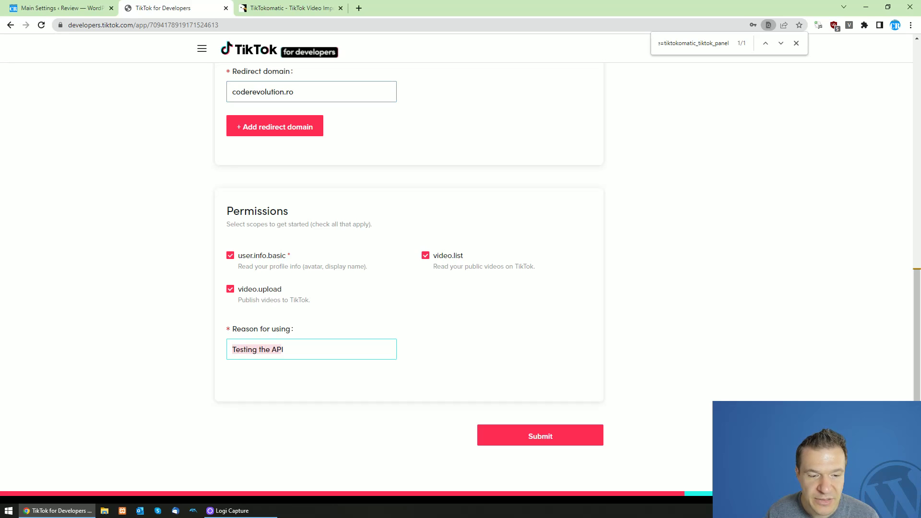
{"action": "left_click", "coordinate": [534, 435]}
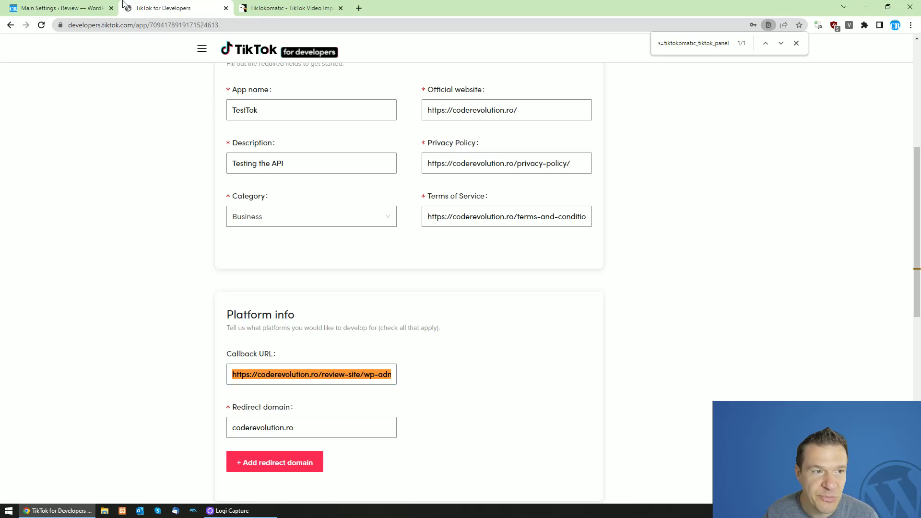
- Compare the plugin's TikTok Client ID and Secret with the TestTok app's credentials
{"action": "left_click", "coordinate": [99, 6]}
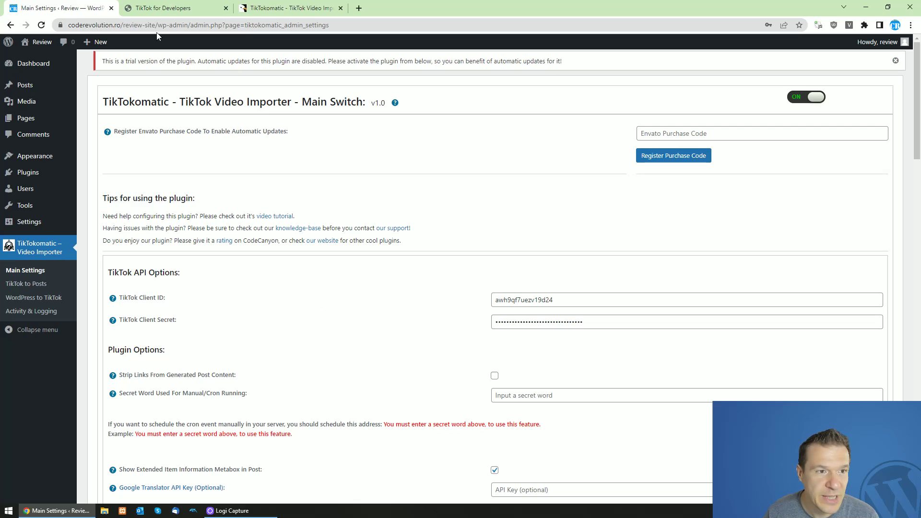
{"action": "left_click", "coordinate": [156, 4]}
{"action": "left_click", "coordinate": [68, 8]}
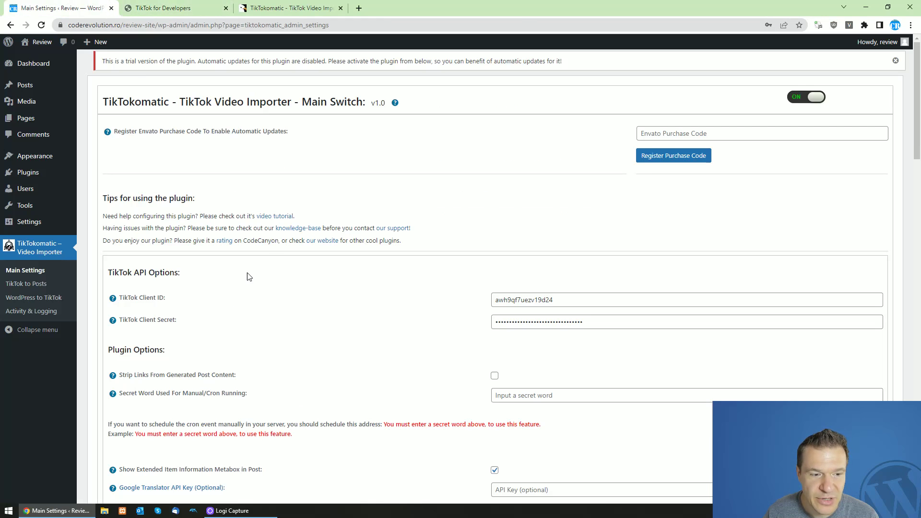
{"action": "left_click", "coordinate": [141, 7]}
{"action": "scroll", "coordinate": [201, 223], "scroll_direction": "up", "scroll_amount": 3}
{"action": "scroll", "coordinate": [201, 223], "scroll_direction": "up", "scroll_amount": 3}
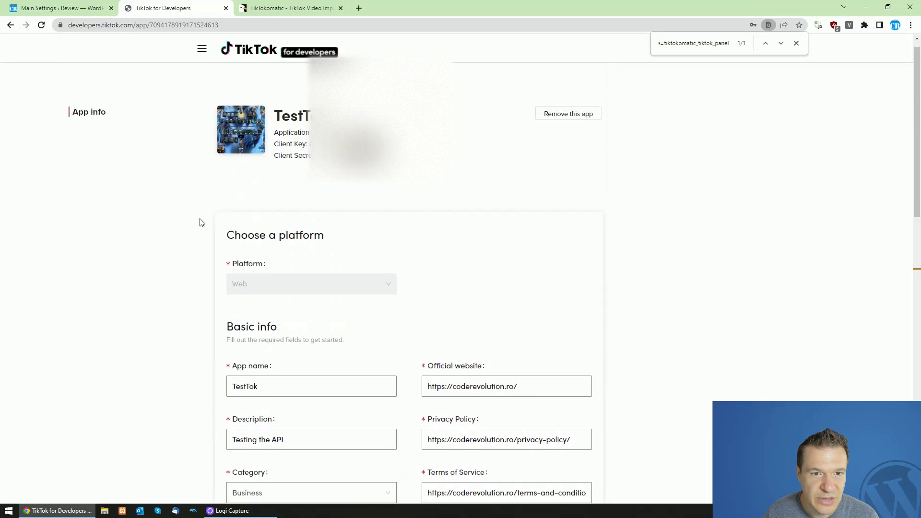
{"action": "left_click", "coordinate": [62, 8]}
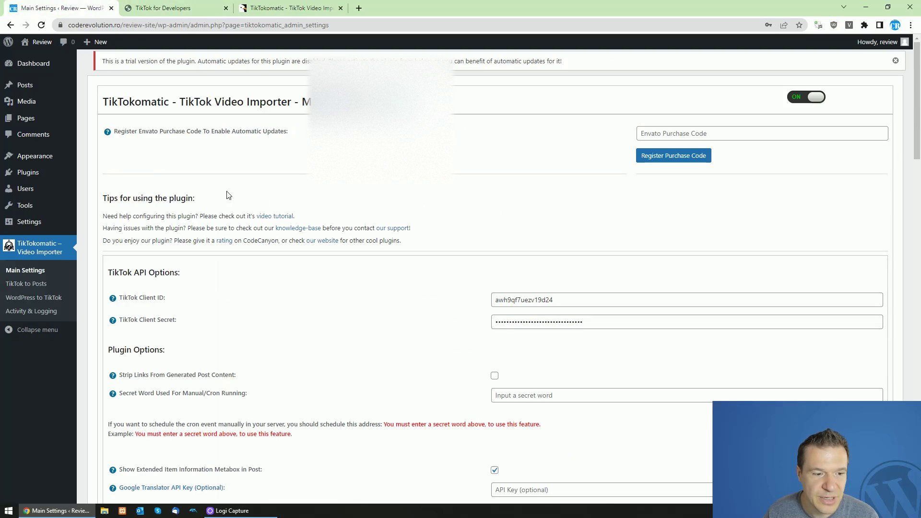
{"action": "left_click", "coordinate": [170, 8]}
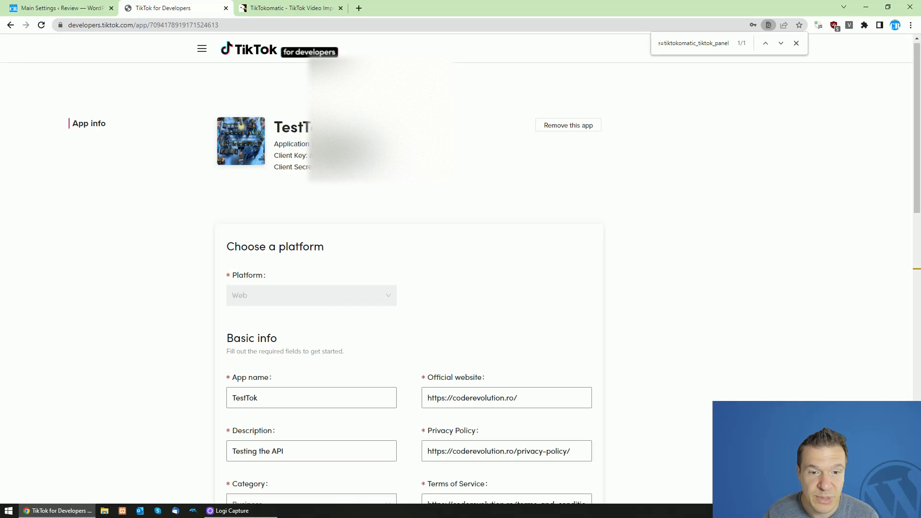
{"action": "left_click", "coordinate": [82, 8]}
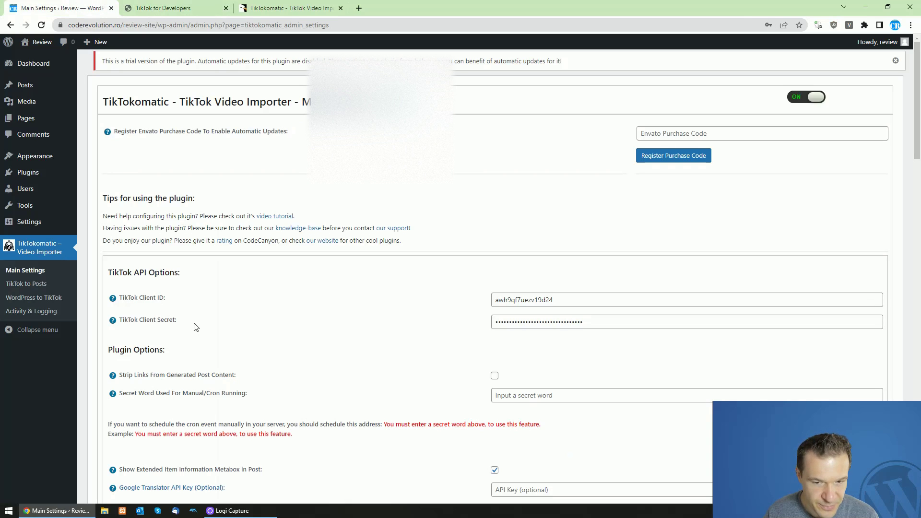
- Scroll through the TikTokomatic Main Settings to the bottom
{"action": "scroll", "coordinate": [168, 323], "scroll_direction": "down", "scroll_amount": 1}
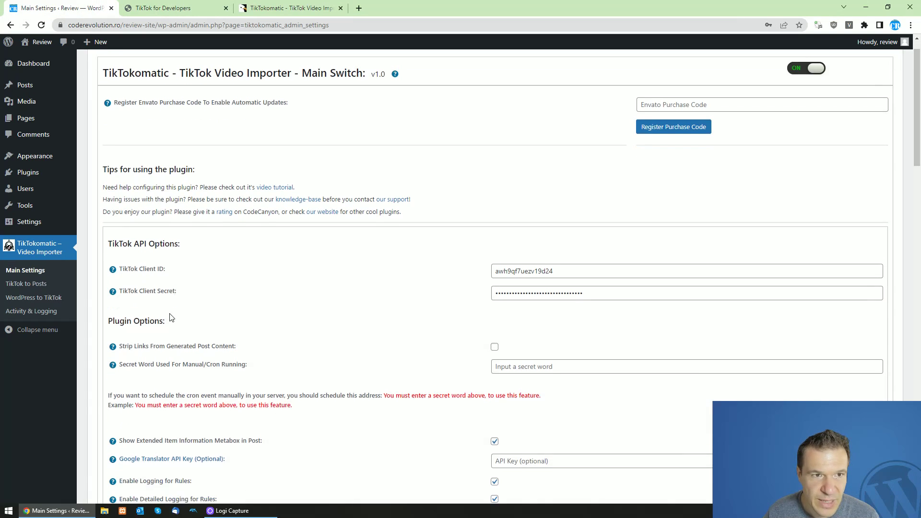
{"action": "scroll", "coordinate": [204, 274], "scroll_direction": "down", "scroll_amount": 1}
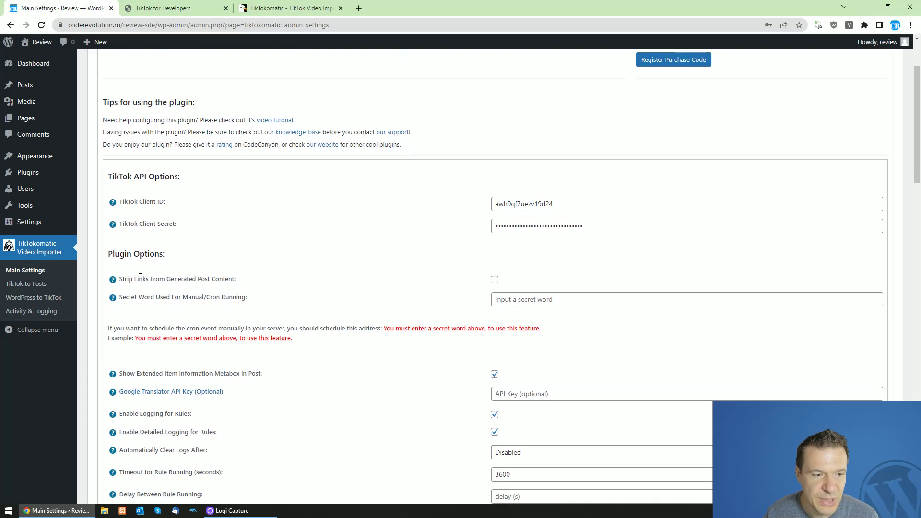
{"action": "scroll", "coordinate": [139, 273], "scroll_direction": "down", "scroll_amount": 1}
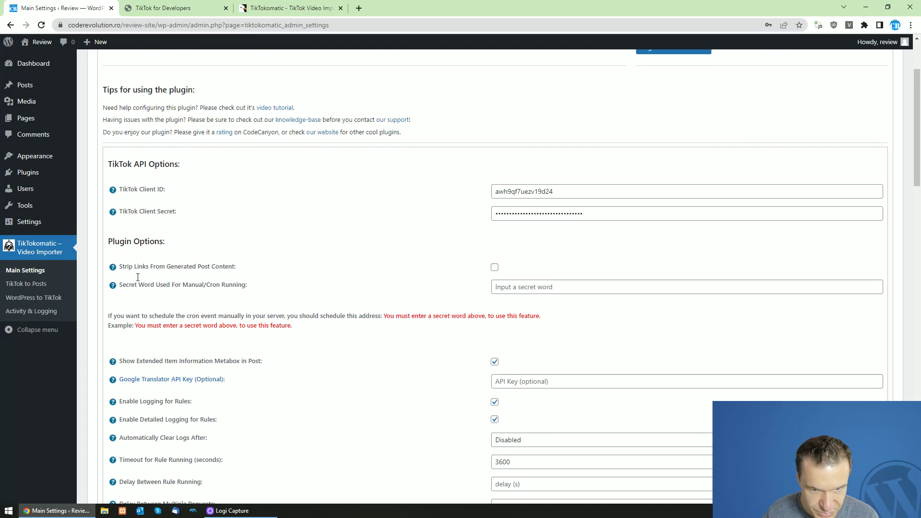
{"action": "scroll", "coordinate": [246, 444], "scroll_direction": "down", "scroll_amount": 20}
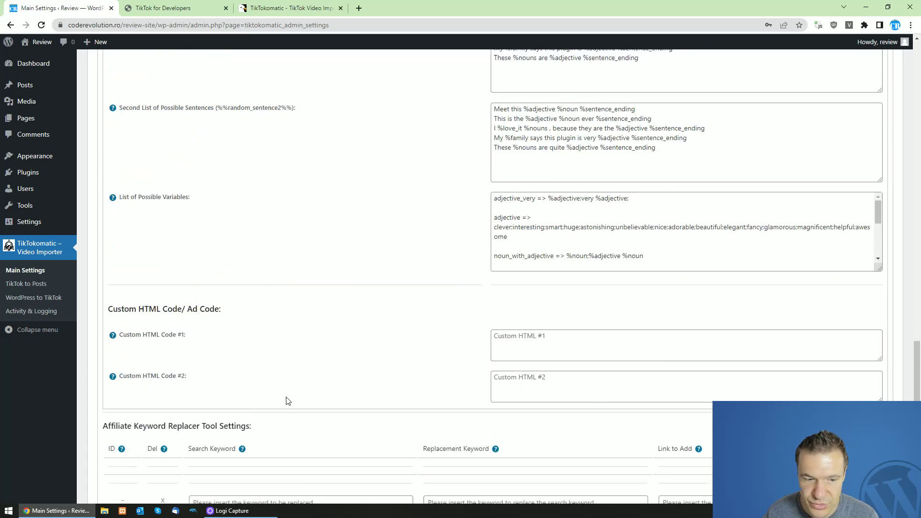
- From TikTokomatic's WordPress to TikTok page, reauthorize the app and grant TestTok access on TikTok
{"action": "left_click", "coordinate": [21, 298]}
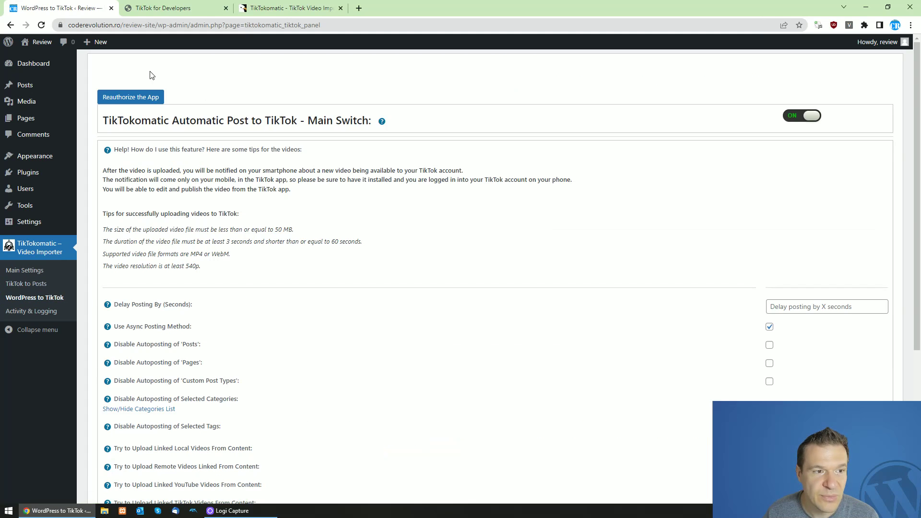
{"action": "left_click", "coordinate": [120, 98]}
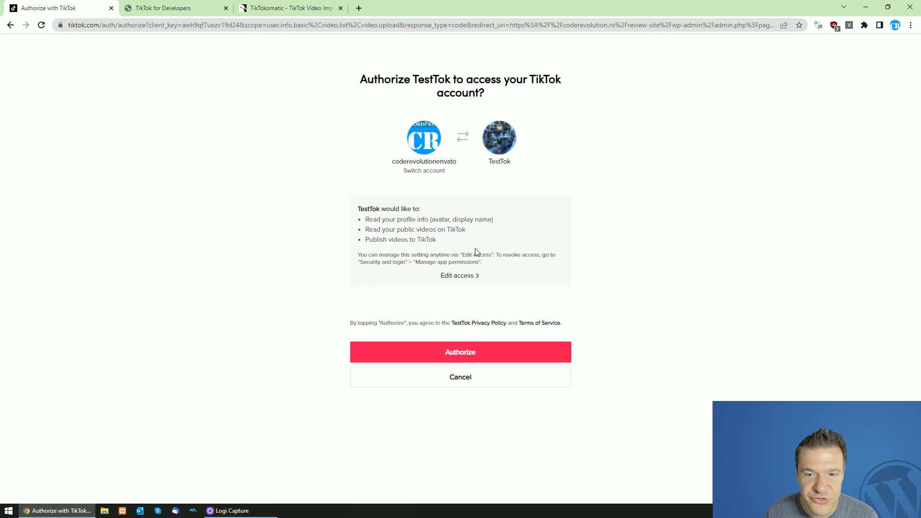
{"action": "left_click", "coordinate": [462, 357]}
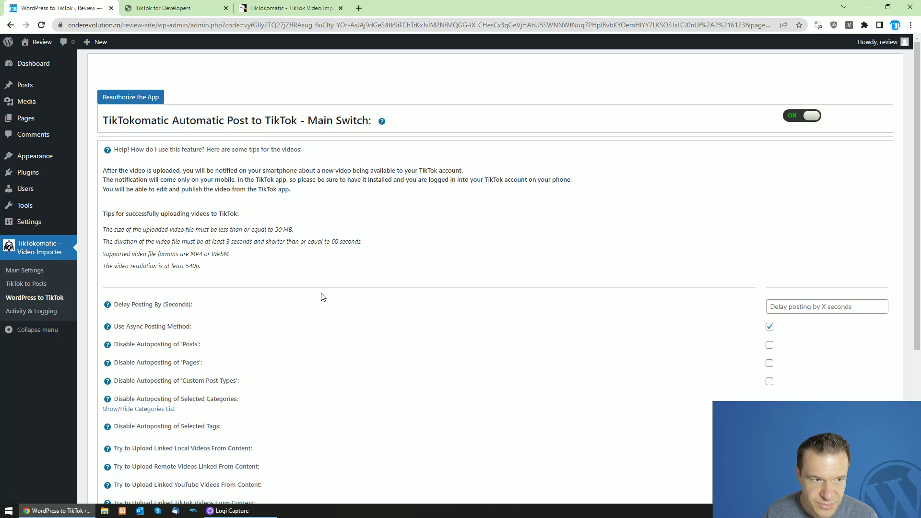
- Review the linked-video upload options for local videos, YouTube, TikTok and Twitch clips
{"action": "scroll", "coordinate": [378, 286], "scroll_direction": "down", "scroll_amount": 5}
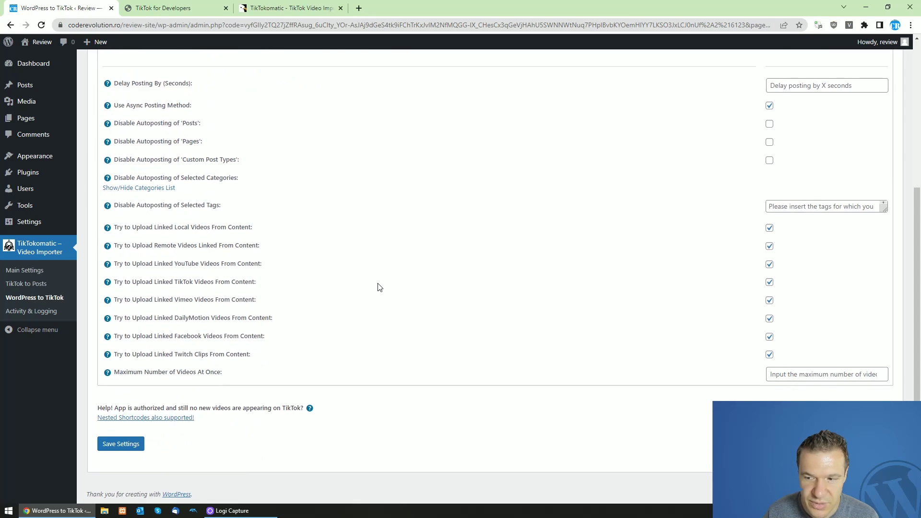
{"action": "scroll", "coordinate": [358, 287], "scroll_direction": "up", "scroll_amount": 5}
{"action": "scroll", "coordinate": [251, 237], "scroll_direction": "down", "scroll_amount": 3}
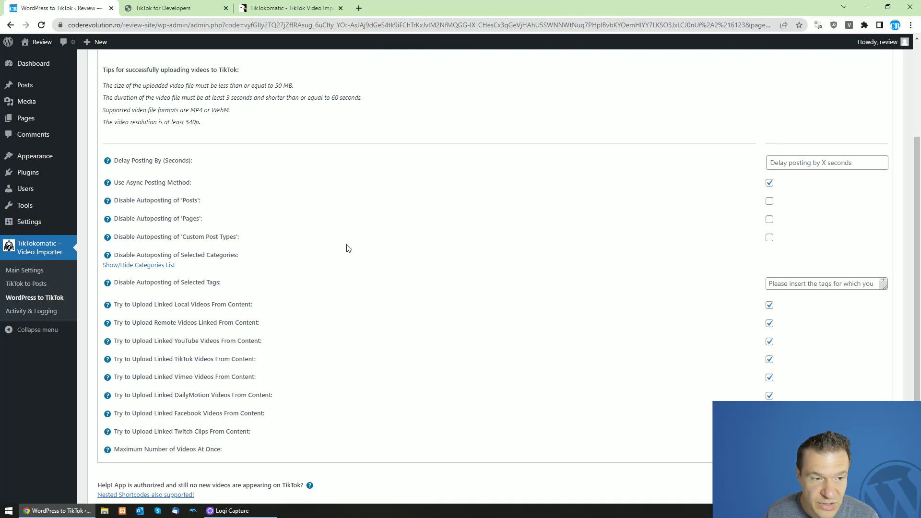
{"action": "scroll", "coordinate": [347, 248], "scroll_direction": "up", "scroll_amount": 2}
{"action": "scroll", "coordinate": [432, 250], "scroll_direction": "down", "scroll_amount": 3}
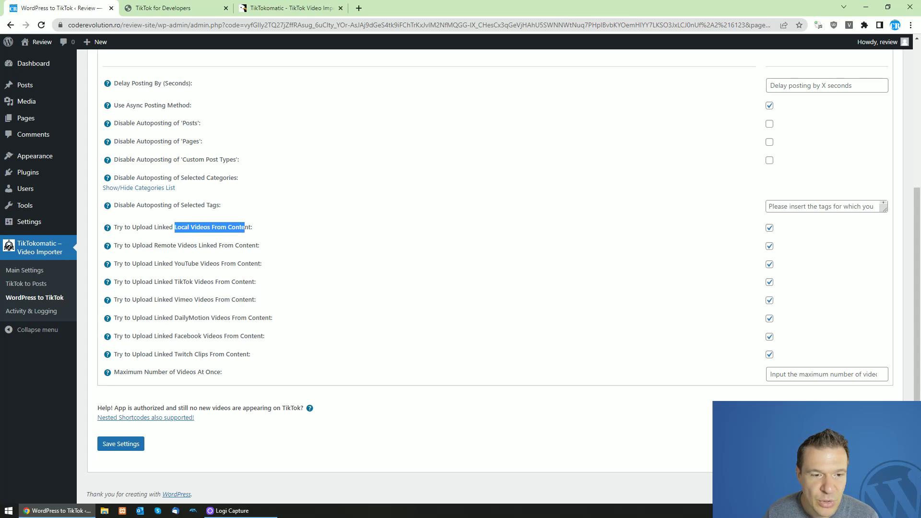
{"action": "left_click_drag", "start_coordinate": [245, 227], "coordinate": [252, 227]}
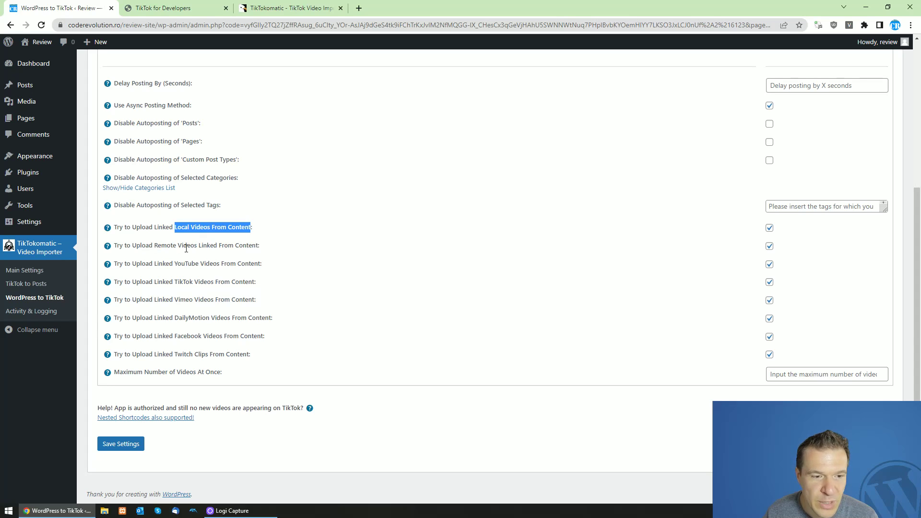
{"action": "left_click_drag", "start_coordinate": [174, 263], "coordinate": [197, 318]}
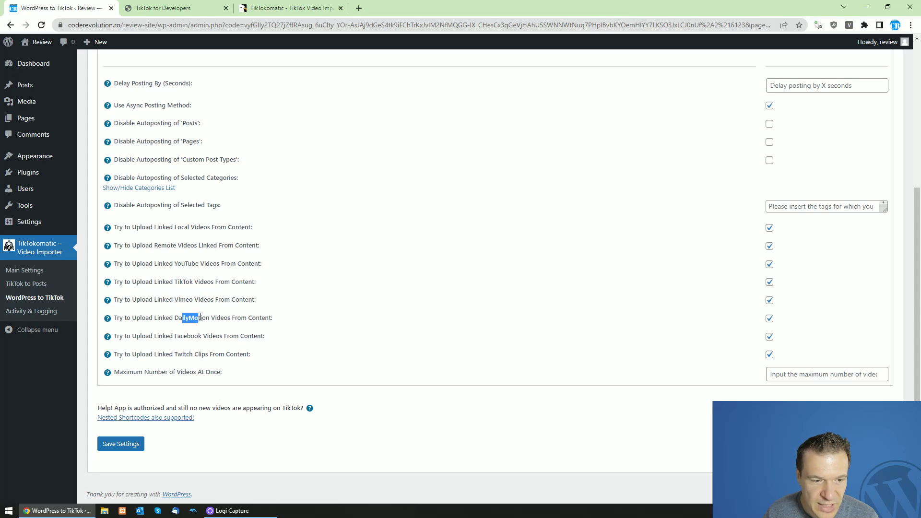
{"action": "left_click_drag", "start_coordinate": [177, 354], "coordinate": [191, 354]}
{"action": "scroll", "coordinate": [175, 216], "scroll_direction": "up", "scroll_amount": 2}
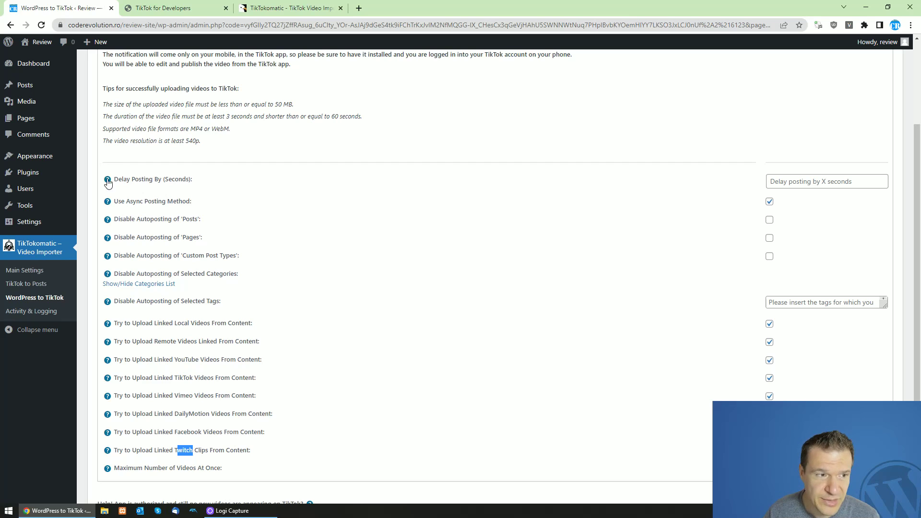
- Start a new post titled 'Test' and place the cursor in its empty first paragraph
{"action": "mouse_move", "coordinate": [25, 86]}
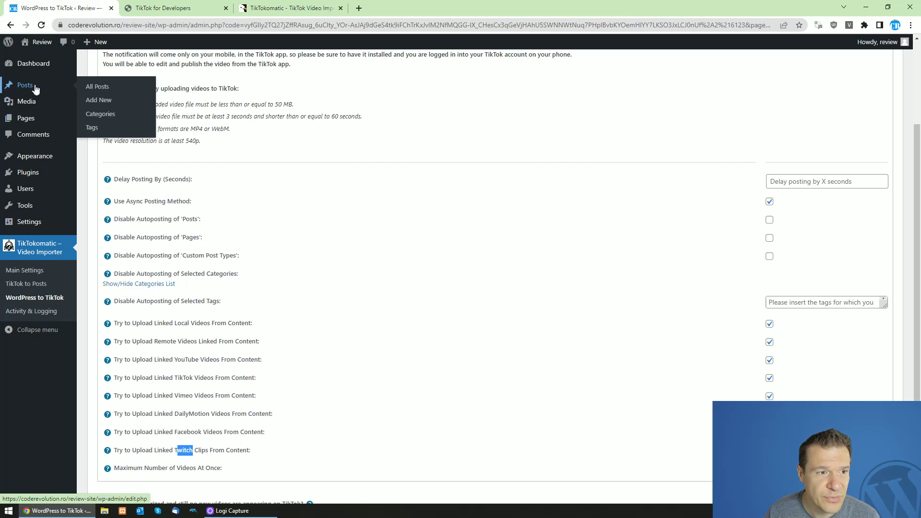
{"action": "left_click", "coordinate": [94, 104]}
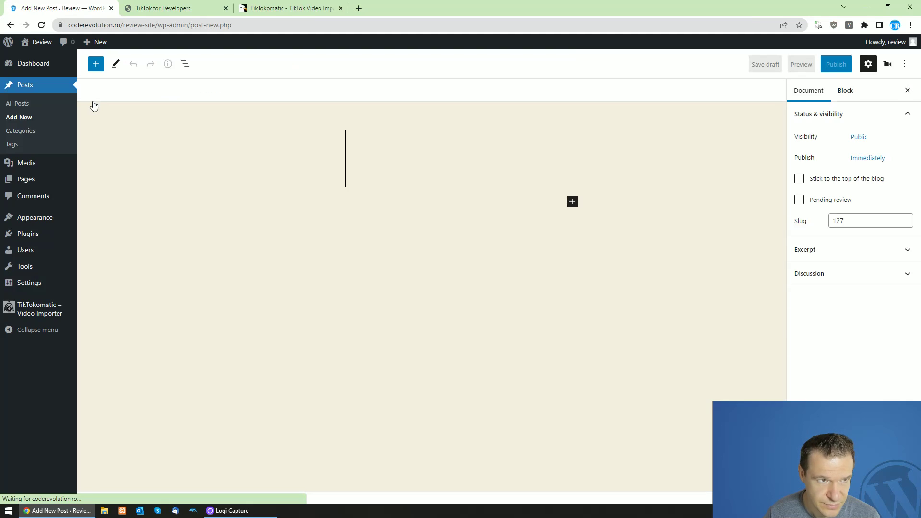
{"action": "type", "text": "Test"}
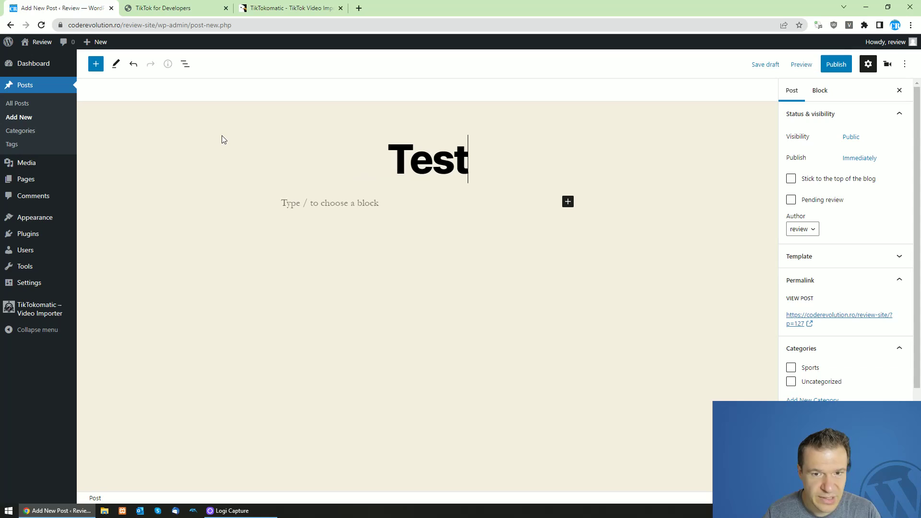
{"action": "left_click", "coordinate": [291, 211]}
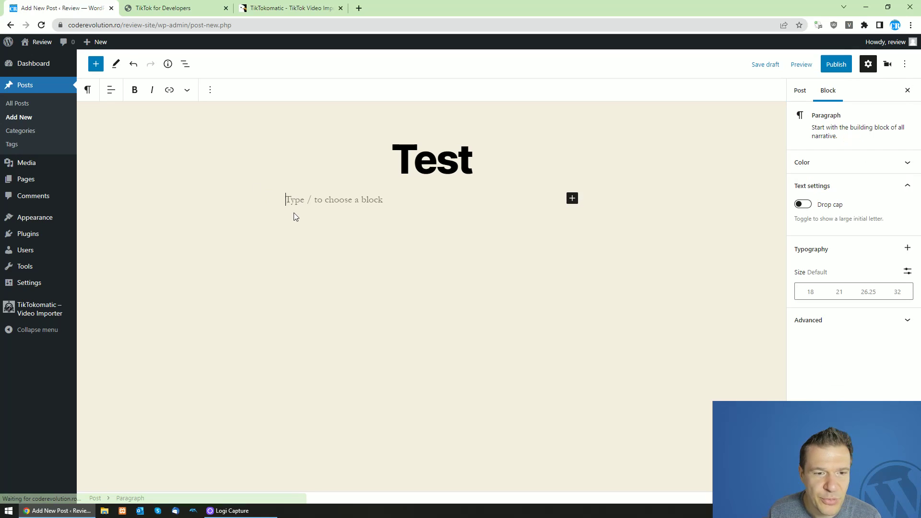
- In a new tab, go to youtube.com and search for 'short funny'
{"action": "left_click", "coordinate": [363, 7]}
{"action": "type", "text": "y"}
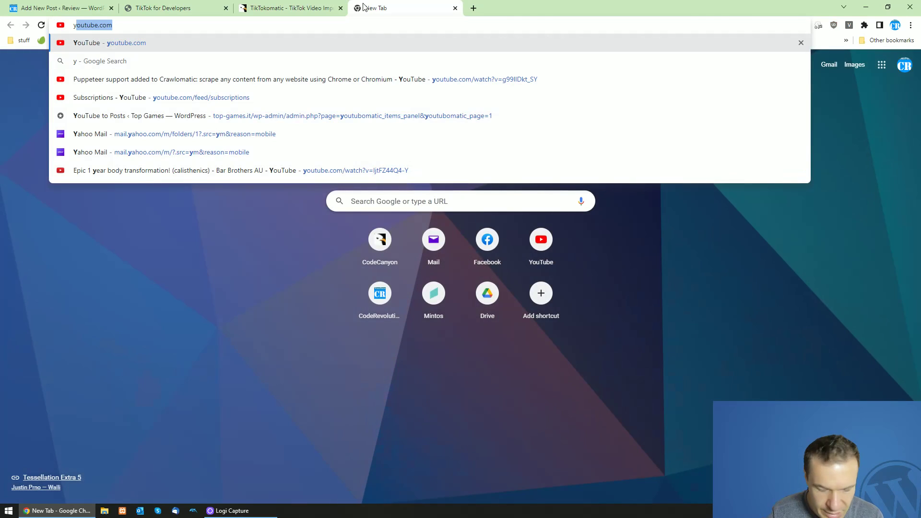
{"action": "type", "text": "outube.com"}
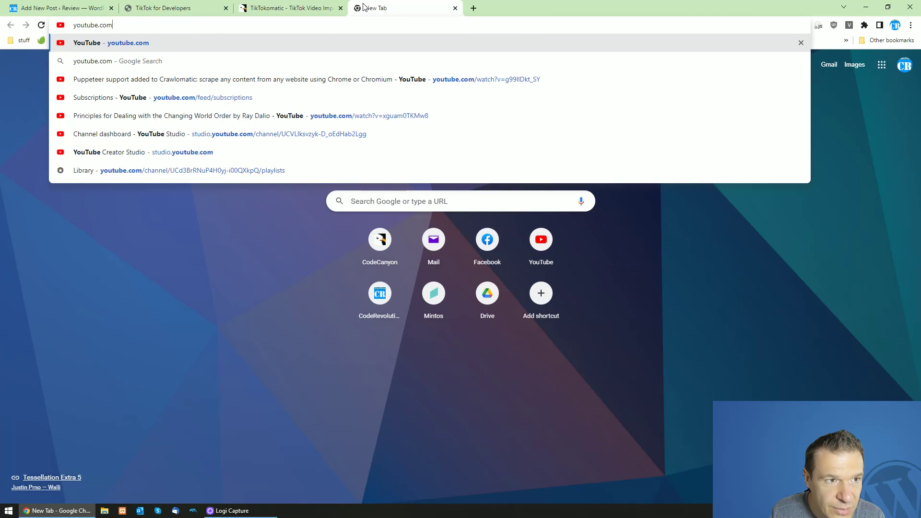
{"action": "key", "text": "Return"}
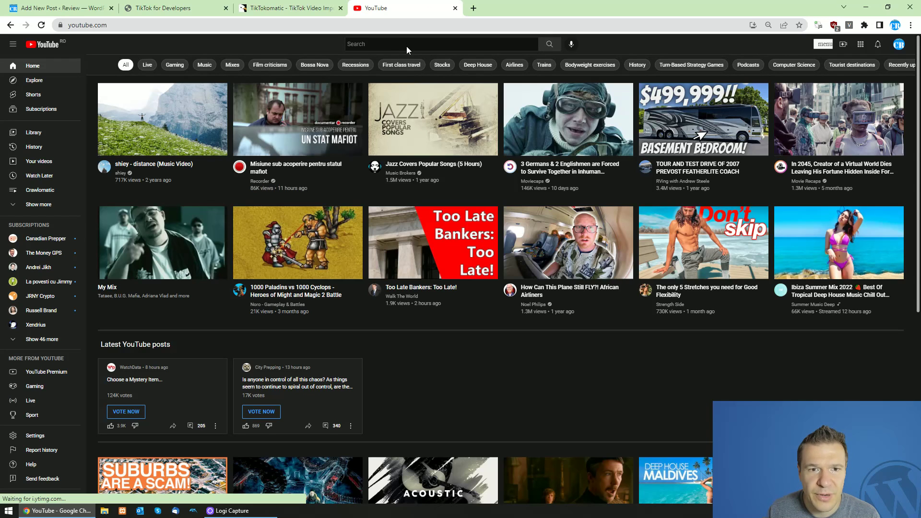
{"action": "left_click", "coordinate": [407, 46]}
{"action": "type", "text": "short funny"}
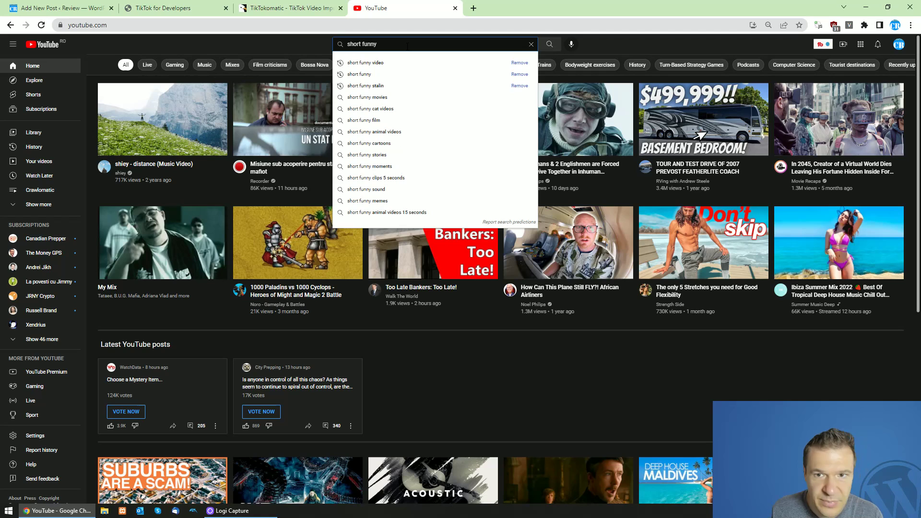
{"action": "key", "text": "Return"}
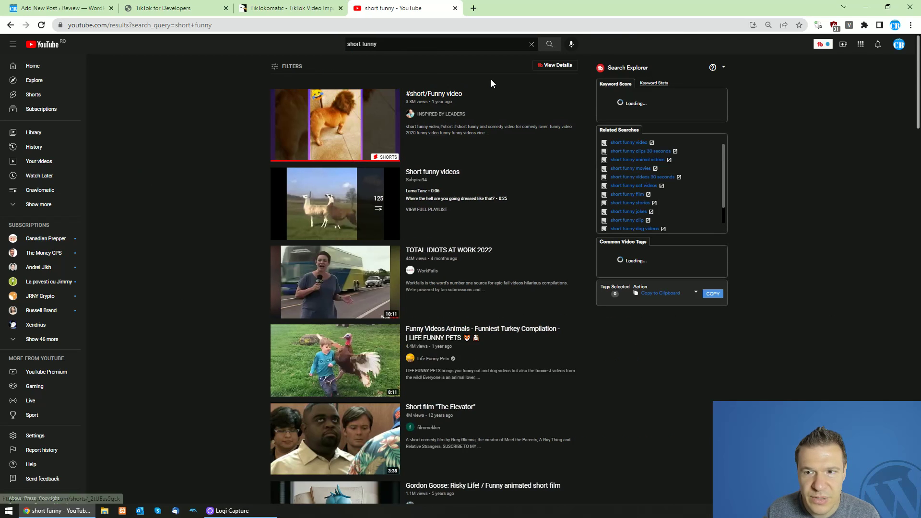
- Filter the results to Creative Commons and open the '#short/Funny video' Short
{"action": "left_click", "coordinate": [288, 66]}
{"action": "left_click", "coordinate": [460, 149]}
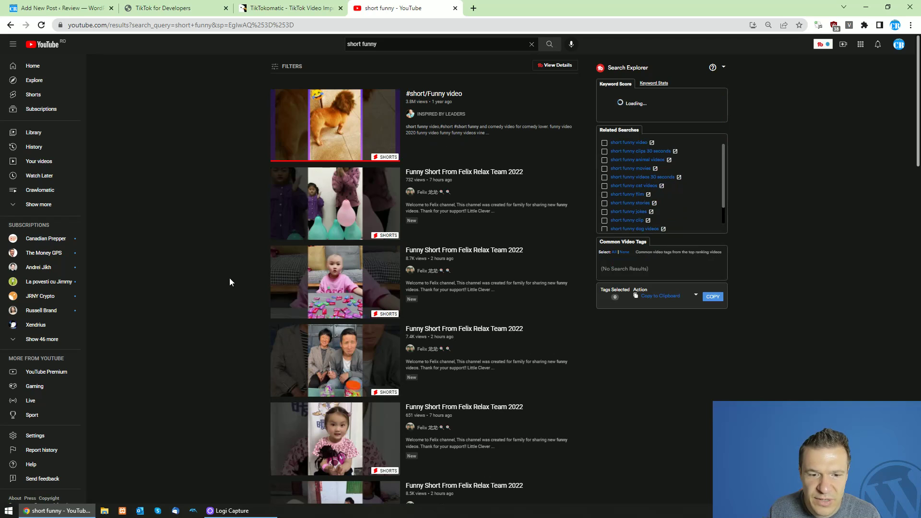
{"action": "scroll", "coordinate": [230, 261], "scroll_direction": "down", "scroll_amount": 10}
{"action": "scroll", "coordinate": [230, 263], "scroll_direction": "down", "scroll_amount": 5}
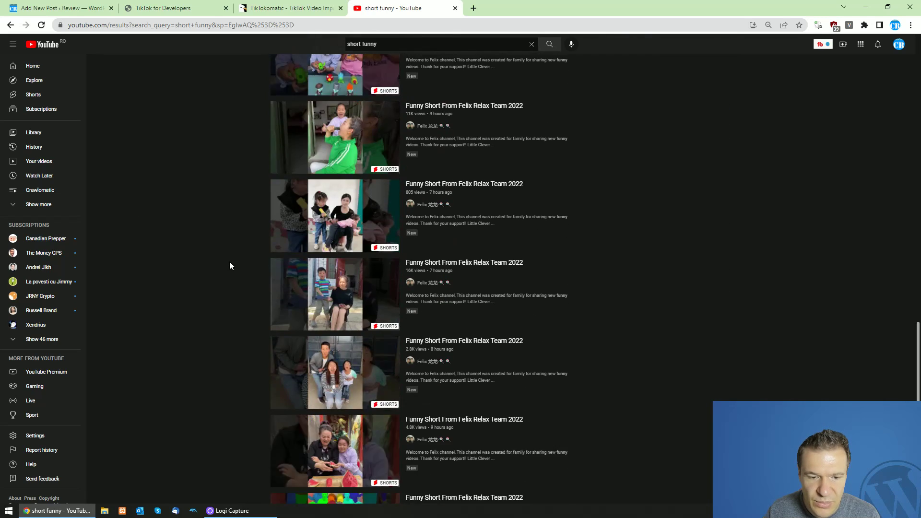
{"action": "scroll", "coordinate": [230, 262], "scroll_direction": "up", "scroll_amount": 3}
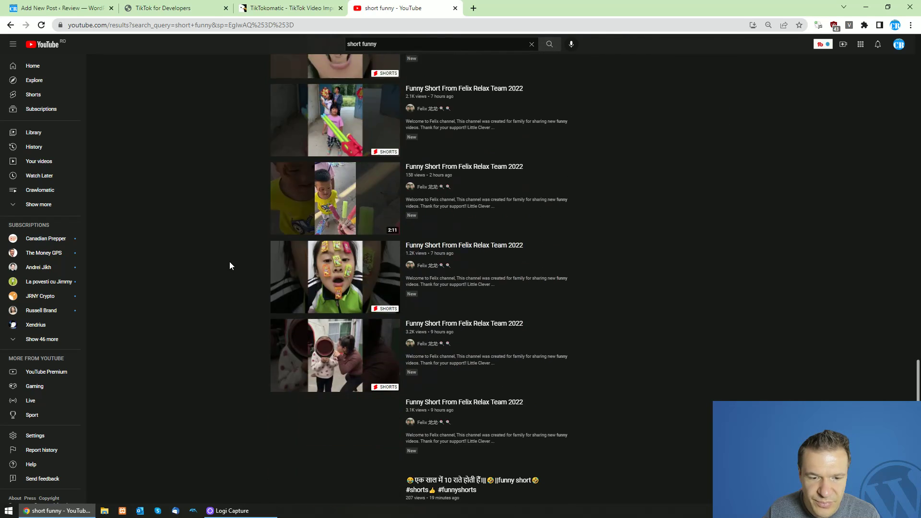
{"action": "scroll", "coordinate": [234, 268], "scroll_direction": "up", "scroll_amount": 12}
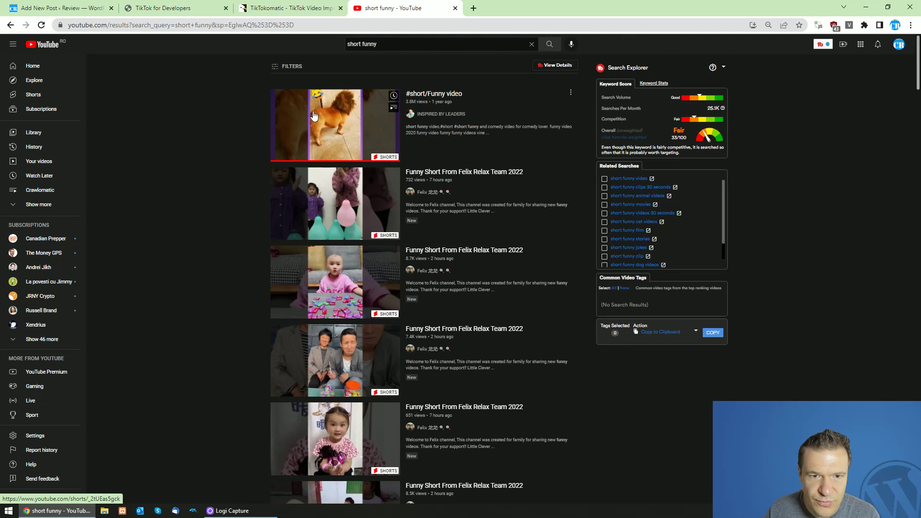
{"action": "left_click", "coordinate": [314, 115]}
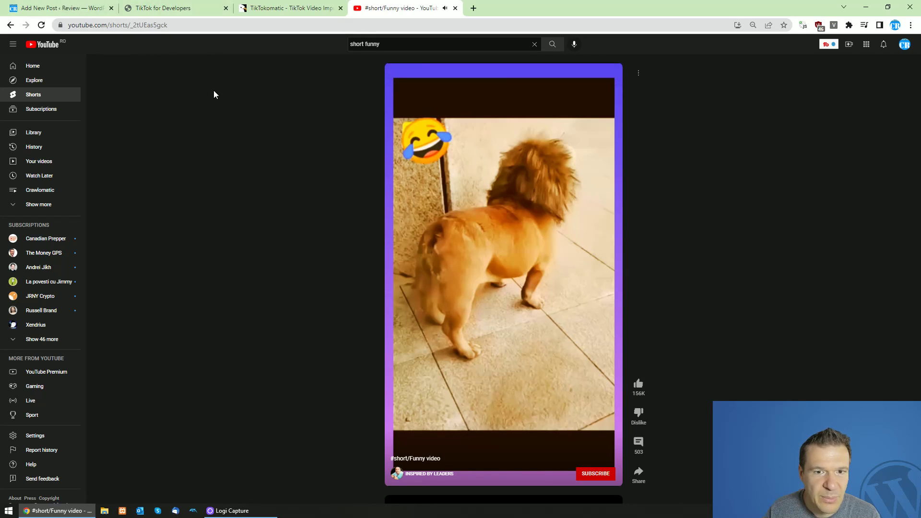
- From the post editor, open TikTokomatic's WordPress to TikTok settings page in a new tab
{"action": "left_click", "coordinate": [127, 4]}
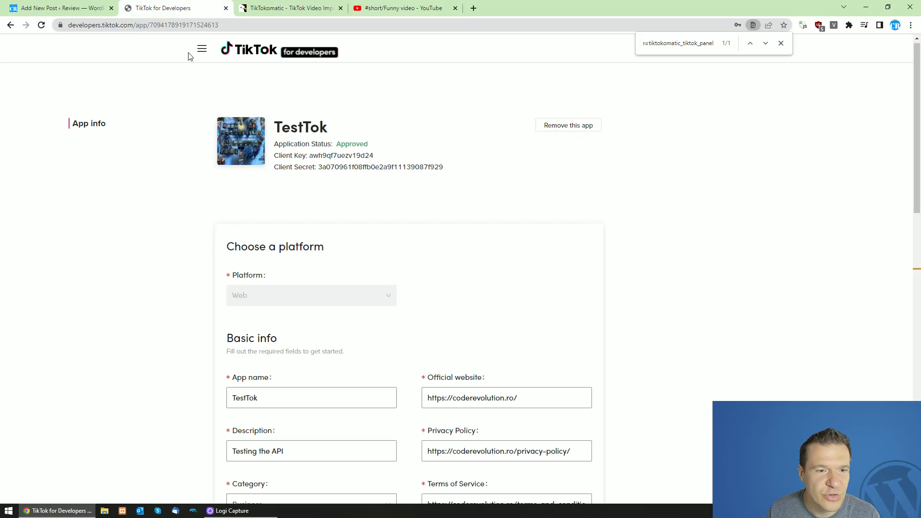
{"action": "left_click", "coordinate": [88, 8]}
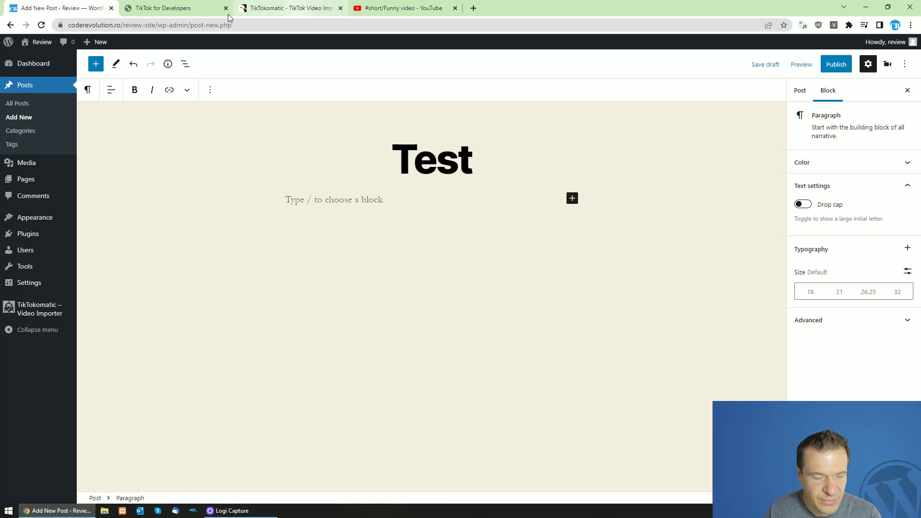
{"action": "left_click", "coordinate": [45, 312], "text": "ctrl+shift"}
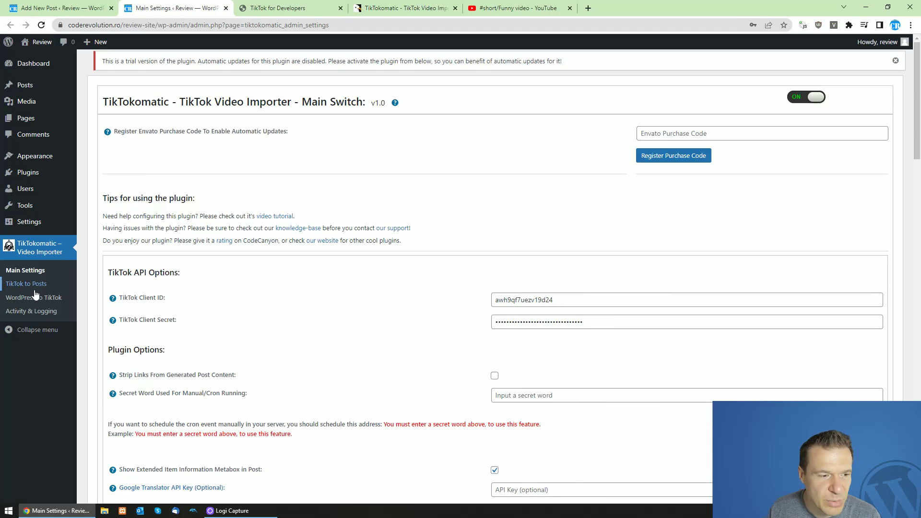
{"action": "left_click", "coordinate": [35, 296]}
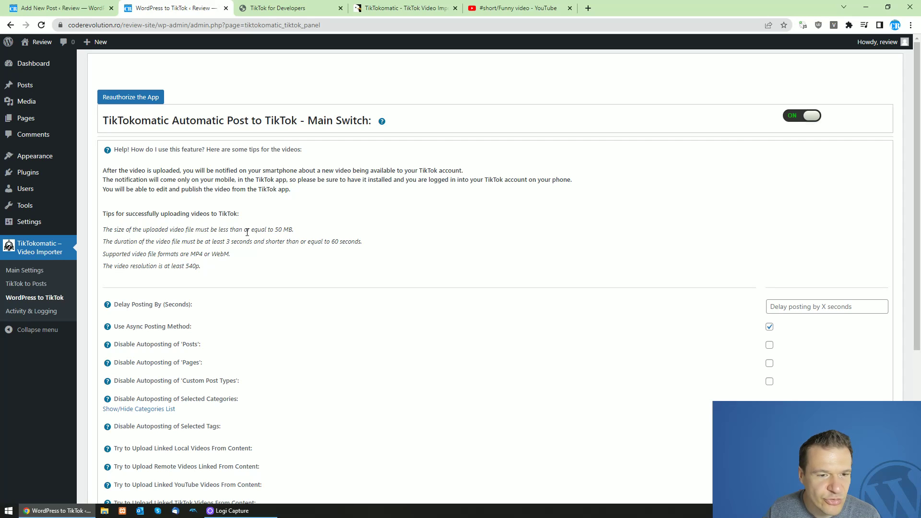
- Highlight the upload limits: 50 MB max, 3–60 seconds, MP4 or WebM, 540p minimum
{"action": "left_click_drag", "start_coordinate": [205, 229], "coordinate": [289, 229]}
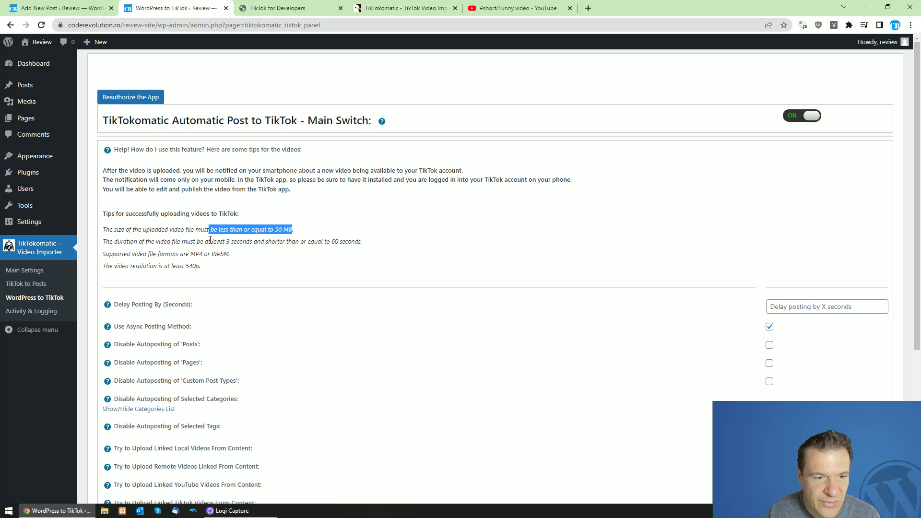
{"action": "left_click_drag", "start_coordinate": [226, 242], "coordinate": [338, 241]}
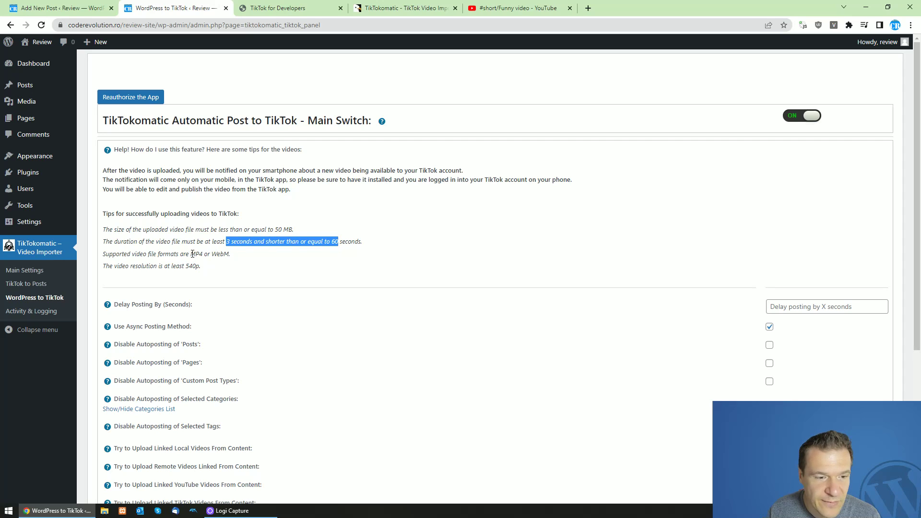
{"action": "left_click_drag", "start_coordinate": [191, 253], "coordinate": [229, 254]}
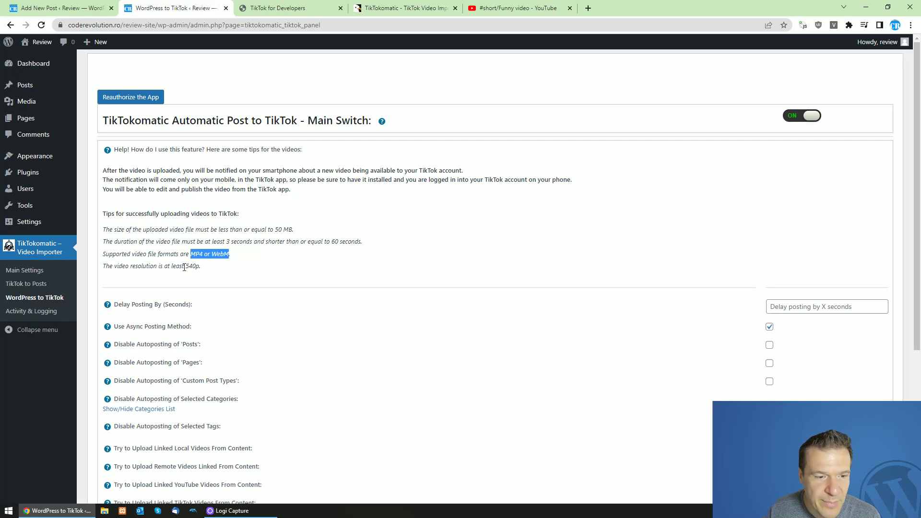
{"action": "left_click_drag", "start_coordinate": [186, 266], "coordinate": [192, 266]}
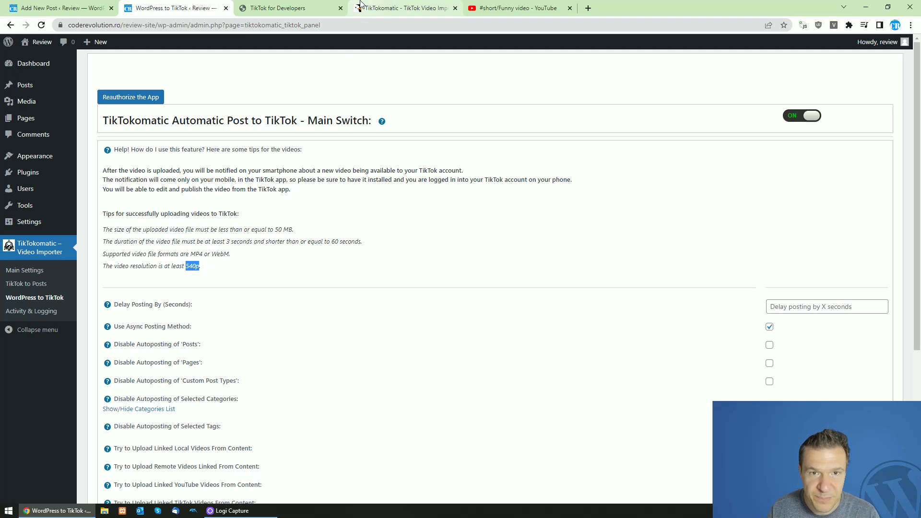
{"action": "left_click", "coordinate": [515, 8]}
- Search YouTube for 'short funny video' and browse through the results
{"action": "left_click", "coordinate": [9, 25]}
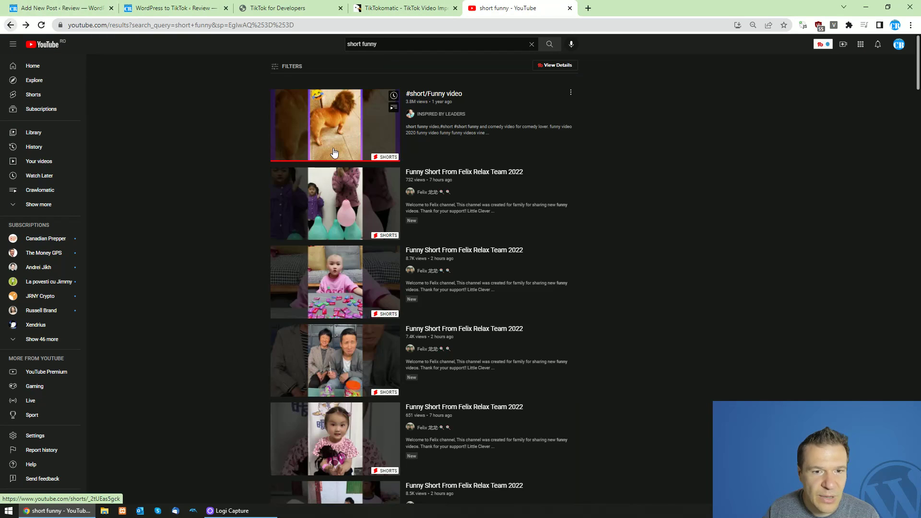
{"action": "left_click", "coordinate": [383, 42]}
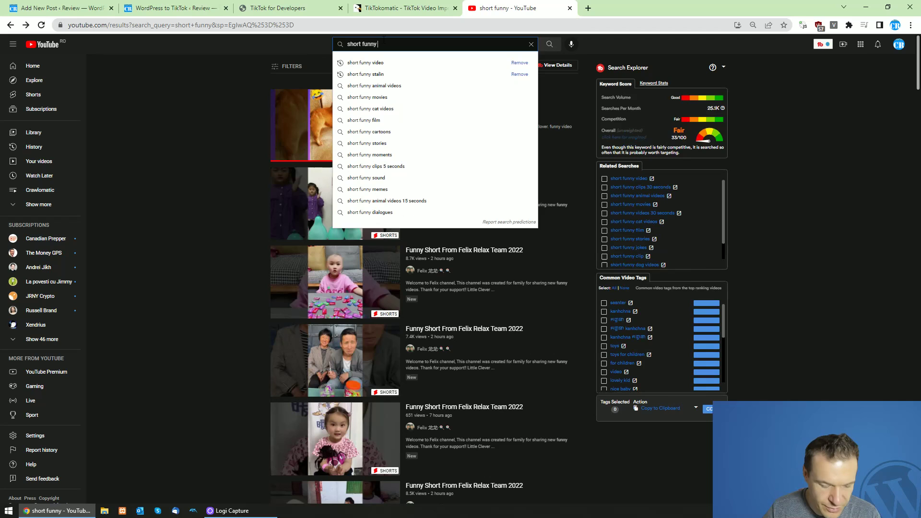
{"action": "type", "text": "video"}
{"action": "key", "text": "Return"}
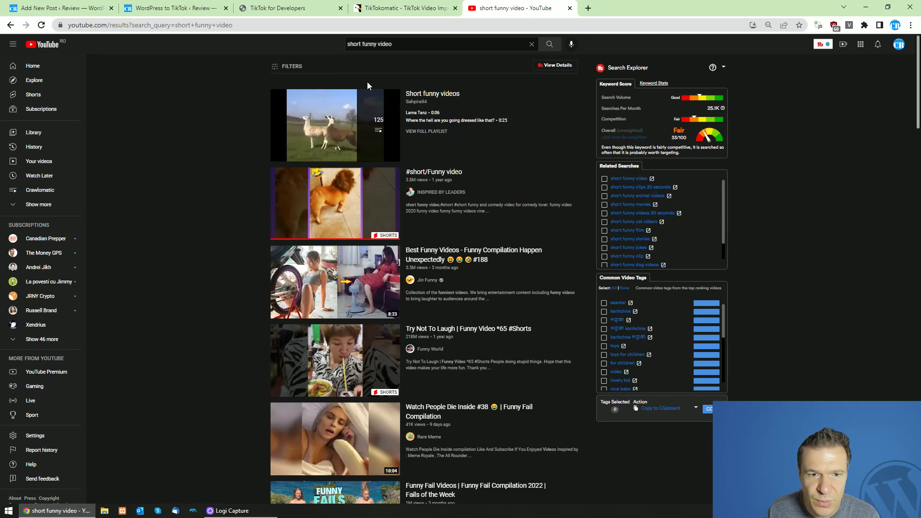
{"action": "scroll", "coordinate": [220, 314], "scroll_direction": "down", "scroll_amount": 3}
{"action": "scroll", "coordinate": [220, 313], "scroll_direction": "down", "scroll_amount": 9}
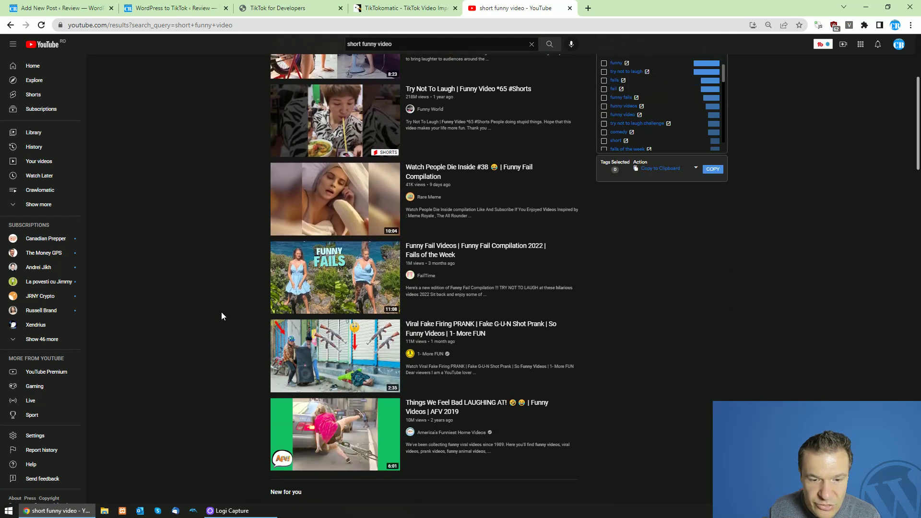
{"action": "scroll", "coordinate": [221, 315], "scroll_direction": "down", "scroll_amount": 11}
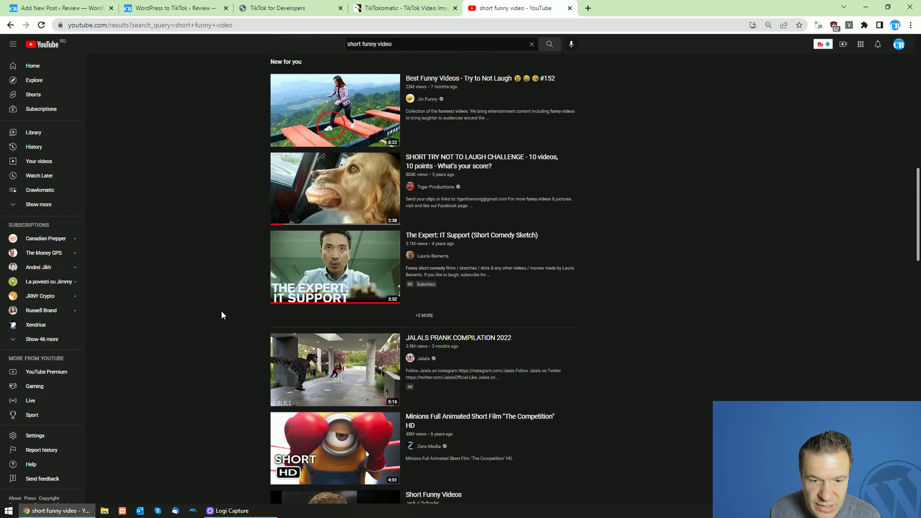
{"action": "scroll", "coordinate": [220, 315], "scroll_direction": "down", "scroll_amount": 3}
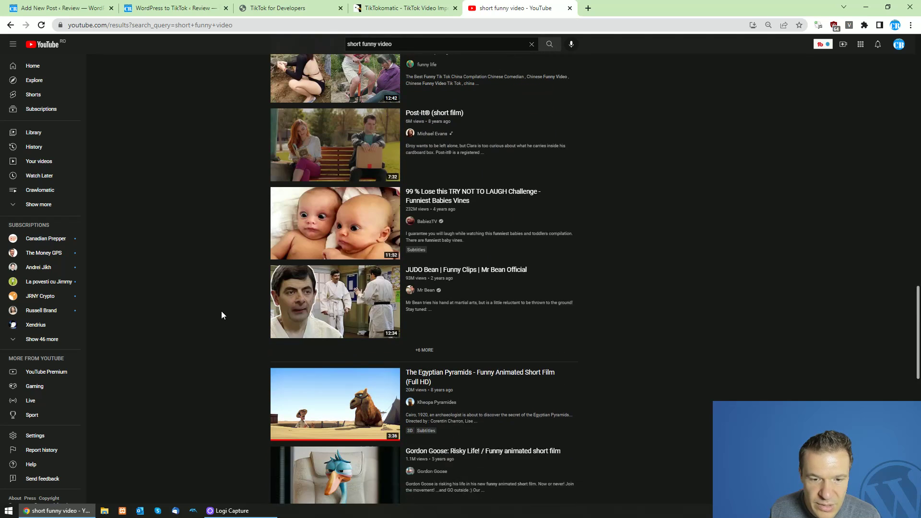
{"action": "scroll", "coordinate": [919, 361], "scroll_direction": "down", "scroll_amount": 9}
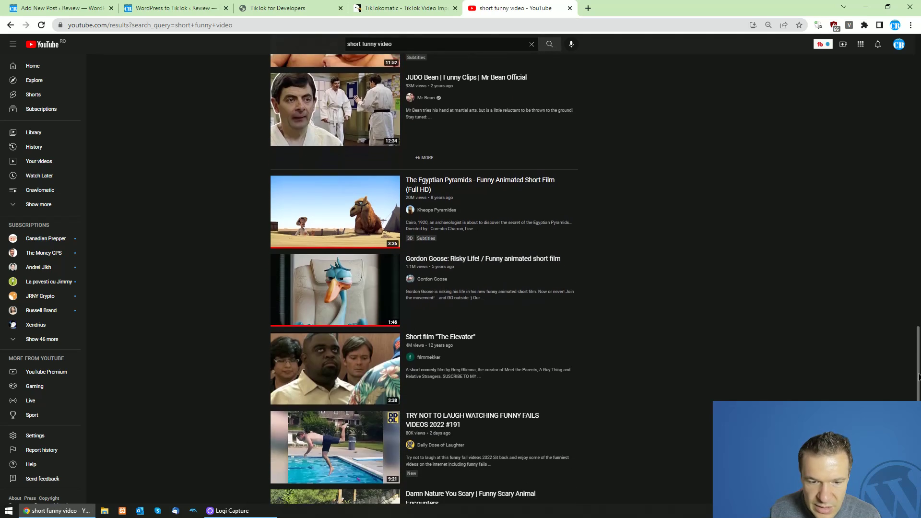
{"action": "scroll", "coordinate": [917, 365], "scroll_direction": "down", "scroll_amount": 8}
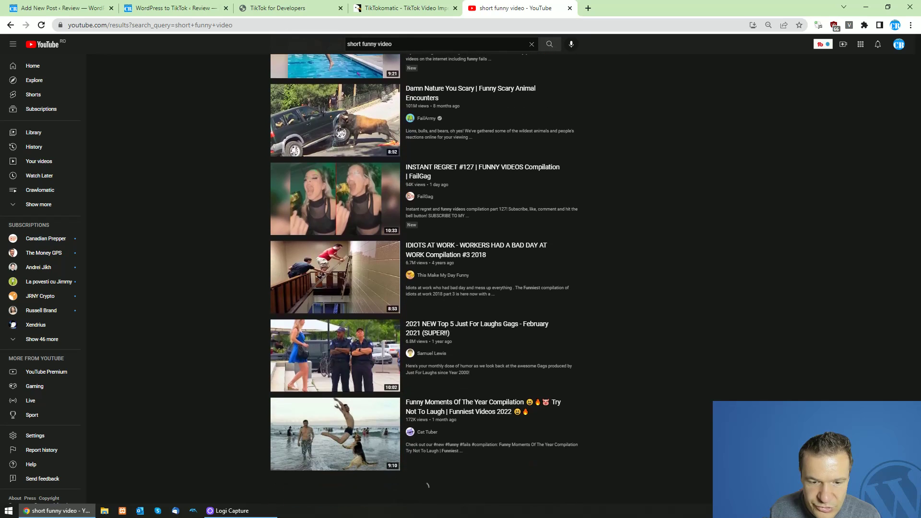
{"action": "key", "text": "Home"}
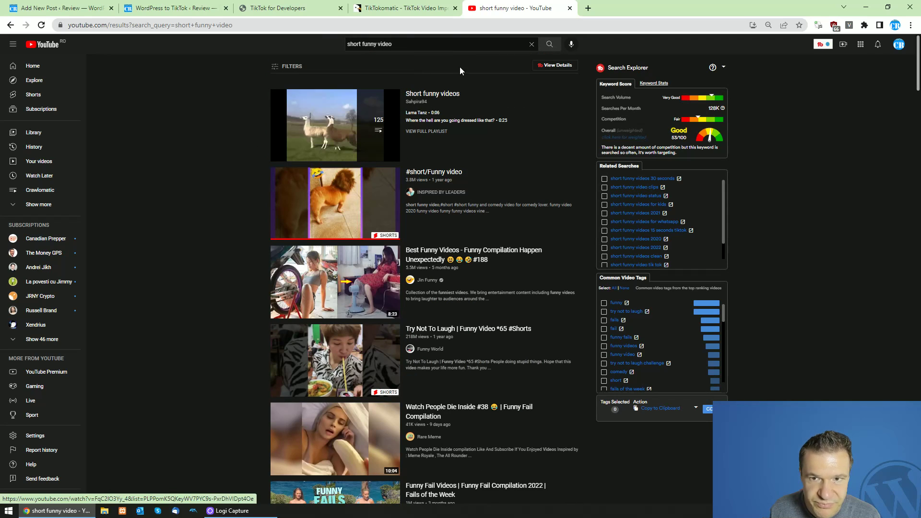
- Filter the results to Under 4 minutes and Creative Commons
{"action": "left_click", "coordinate": [276, 67]}
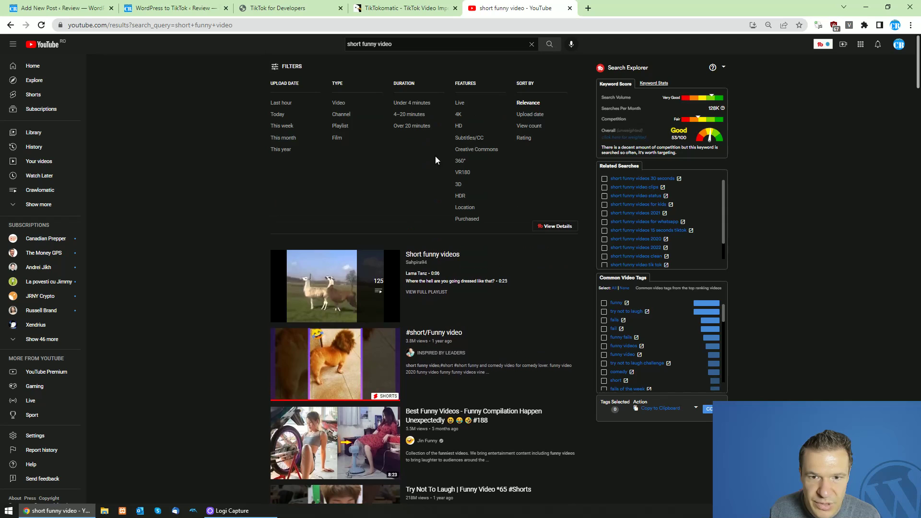
{"action": "left_click", "coordinate": [402, 104]}
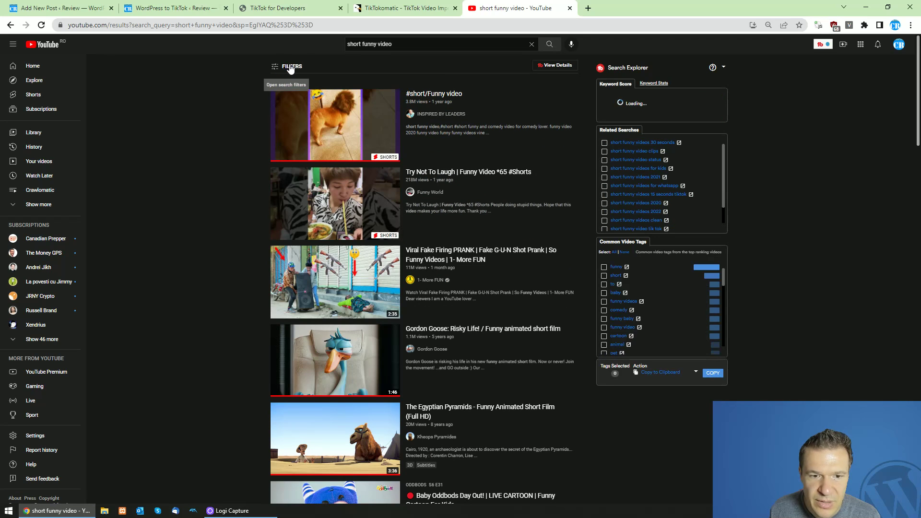
{"action": "left_click", "coordinate": [289, 66]}
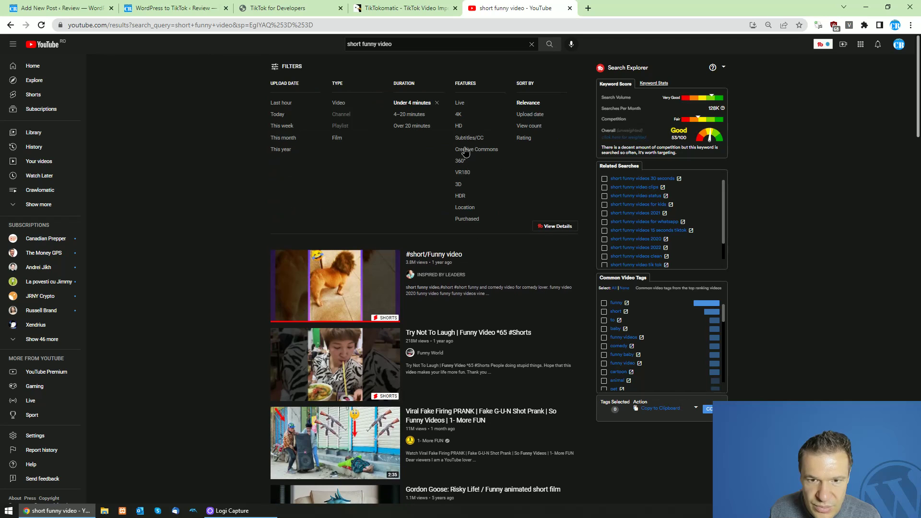
{"action": "left_click", "coordinate": [464, 150]}
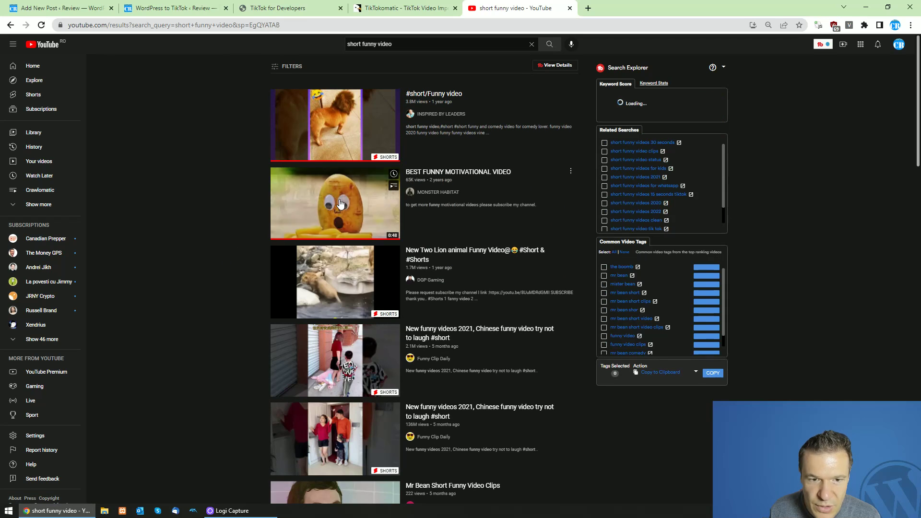
- Open BEST FUNNY MOTIVATIONAL VIDEO, select its URL, then mute it and pause at 0:06
{"action": "left_click", "coordinate": [321, 191]}
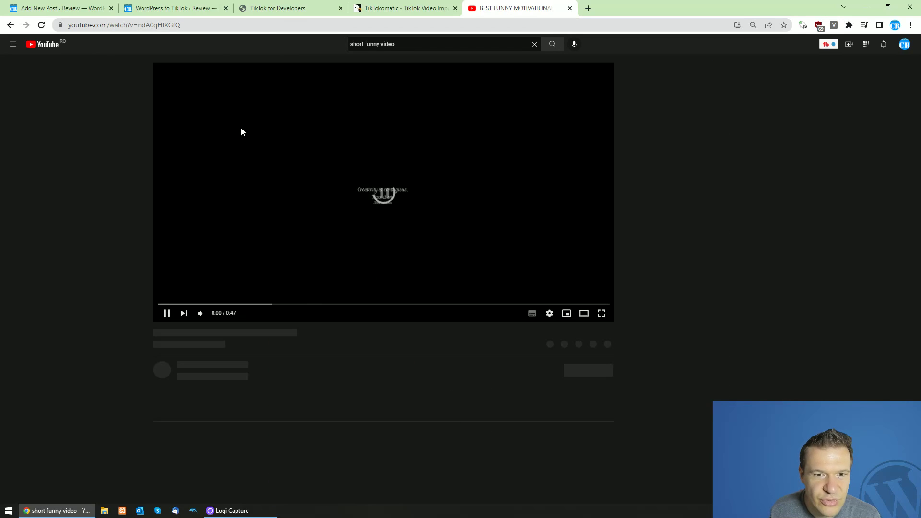
{"action": "key", "text": "ctrl+l"}
{"action": "key", "text": "ctrl+c"}
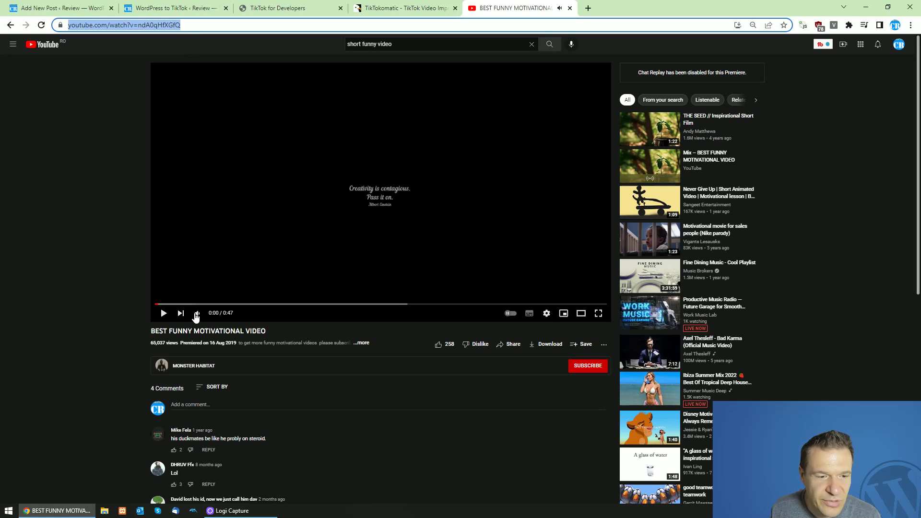
{"action": "left_click", "coordinate": [196, 313]}
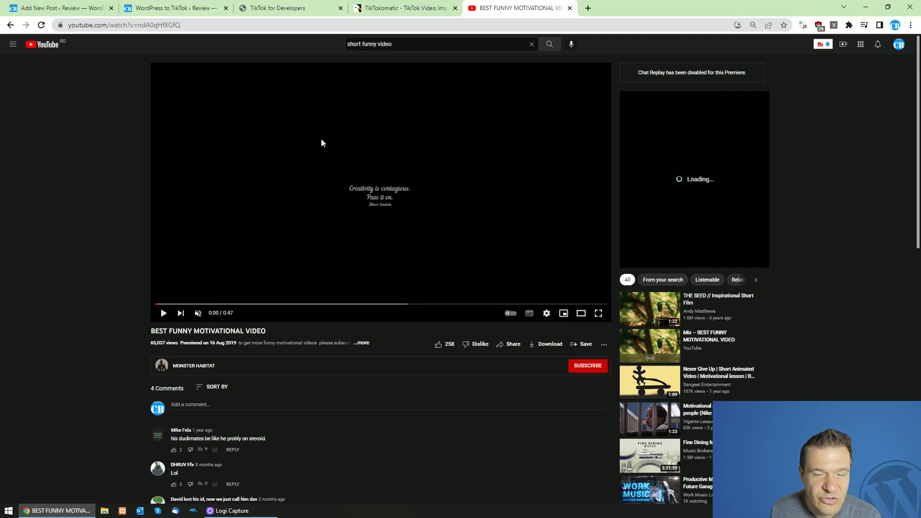
{"action": "left_click", "coordinate": [203, 303]}
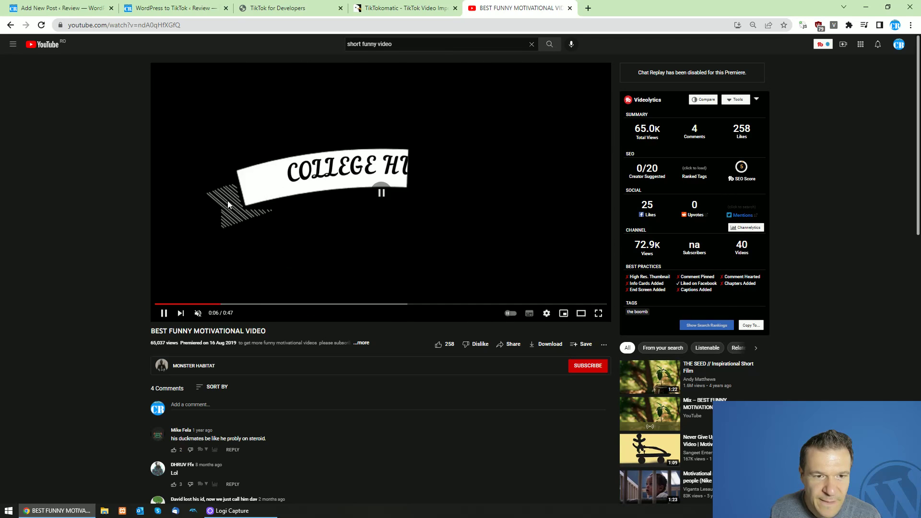
{"action": "left_click", "coordinate": [228, 205]}
- Paste the BEST FUNNY MOTIVATIONAL VIDEO link into post 'Test' as an embed and publish it
{"action": "left_click", "coordinate": [174, 4]}
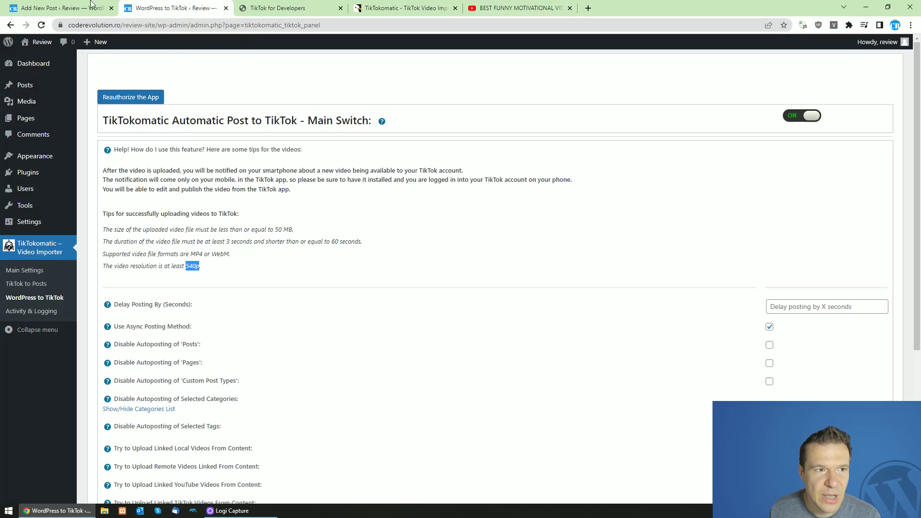
{"action": "left_click", "coordinate": [57, 8]}
{"action": "left_click", "coordinate": [329, 199]}
{"action": "key", "text": "ctrl+v"}
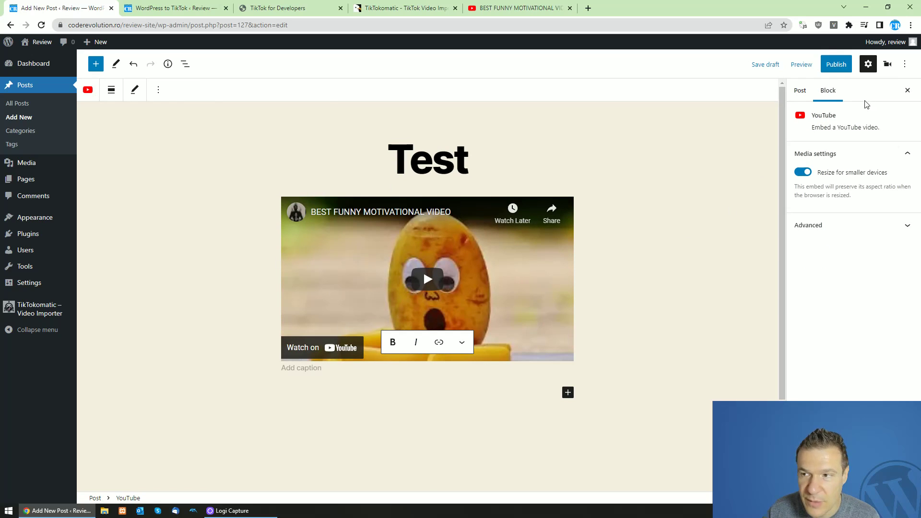
{"action": "left_click", "coordinate": [836, 65]}
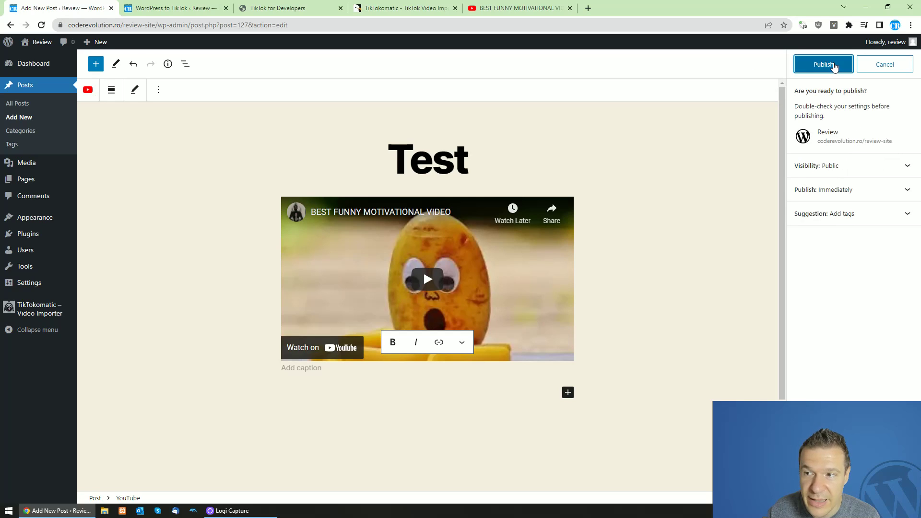
{"action": "left_click", "coordinate": [834, 66]}
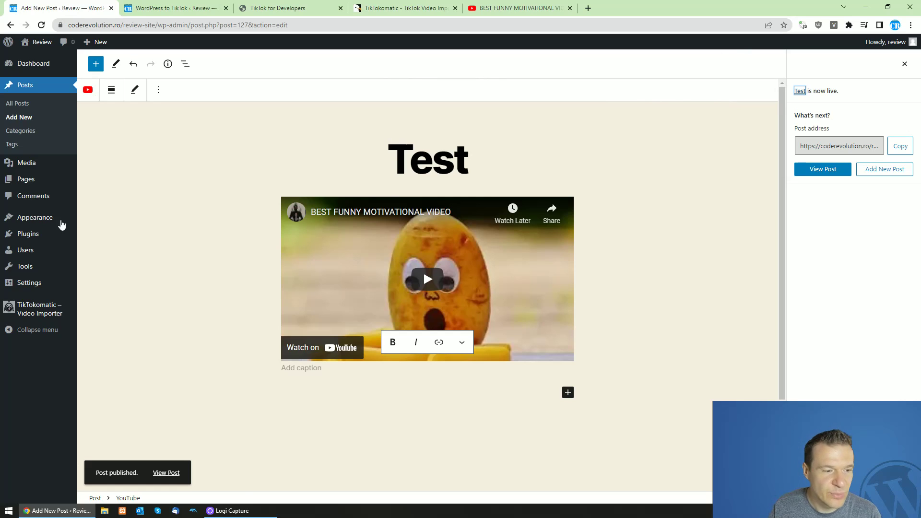
- Open TikTokomatic's Activity & Logging page in a new tab and view it
{"action": "mouse_move", "coordinate": [24, 314]}
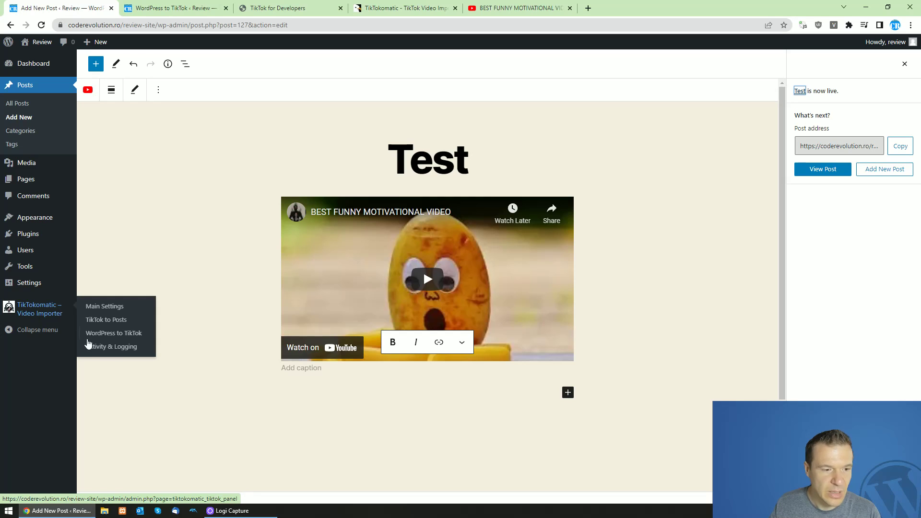
{"action": "middle_click", "coordinate": [92, 348]}
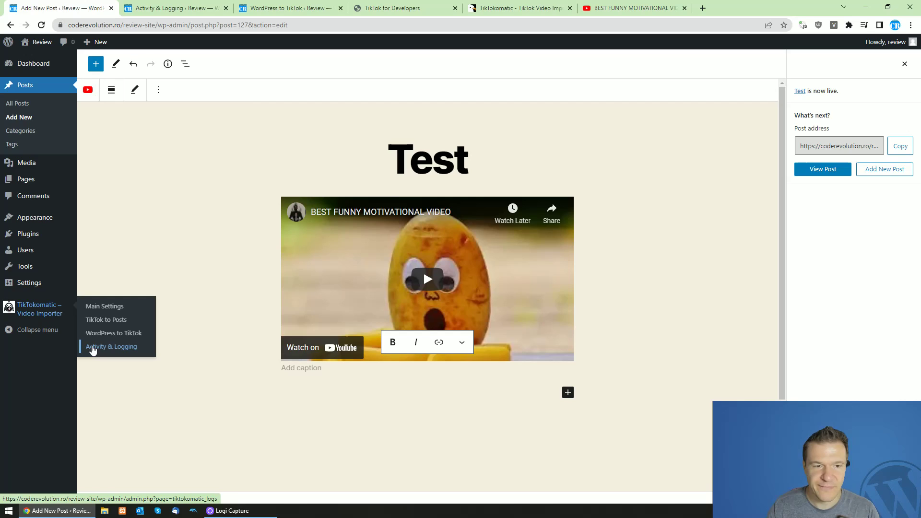
{"action": "left_click", "coordinate": [173, 7]}
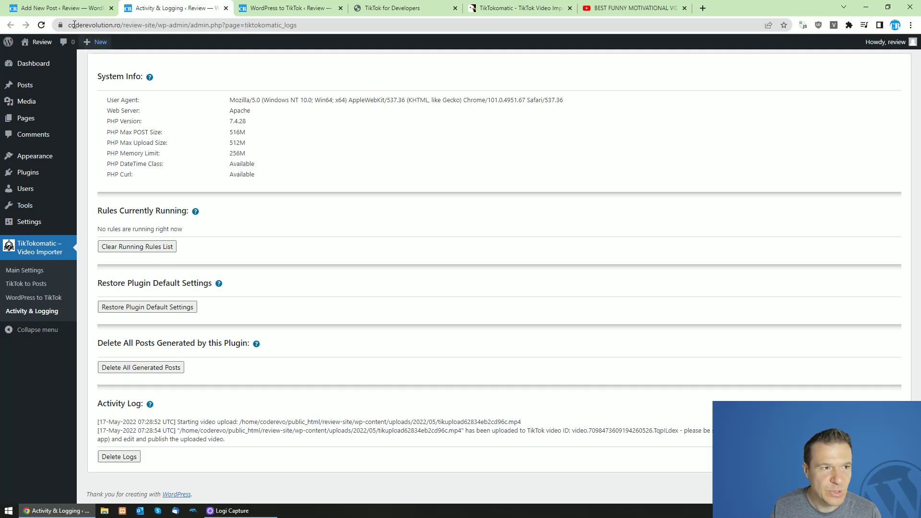
{"action": "key", "text": "F5"}
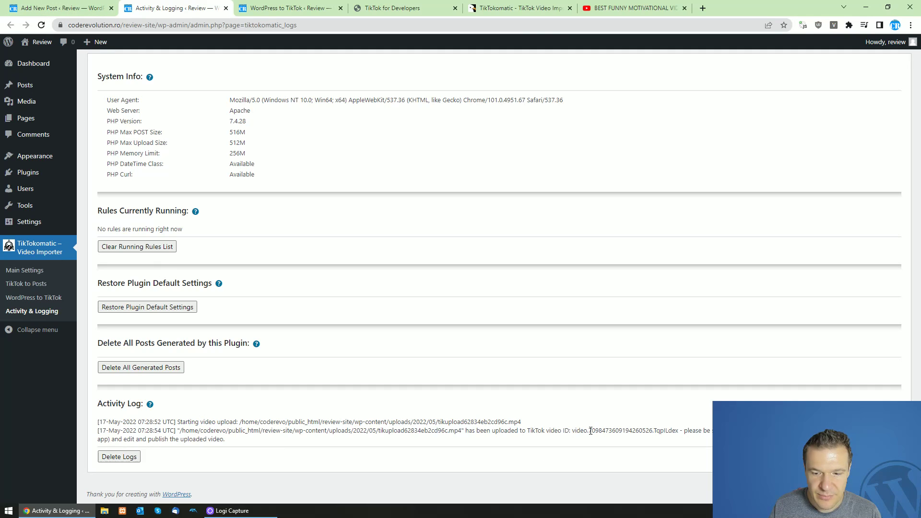
{"action": "left_click_drag", "start_coordinate": [573, 430], "coordinate": [678, 430]}
{"action": "left_click", "coordinate": [618, 401]}
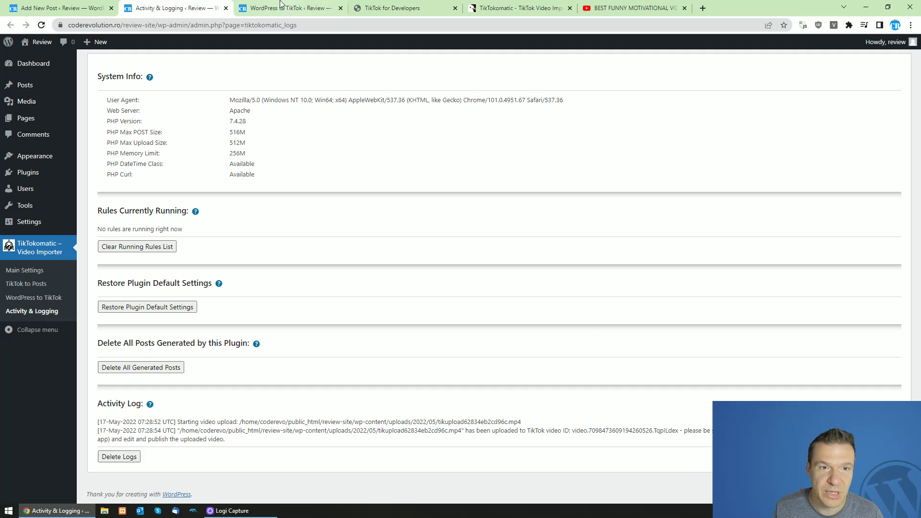
{"action": "left_click", "coordinate": [113, 5]}
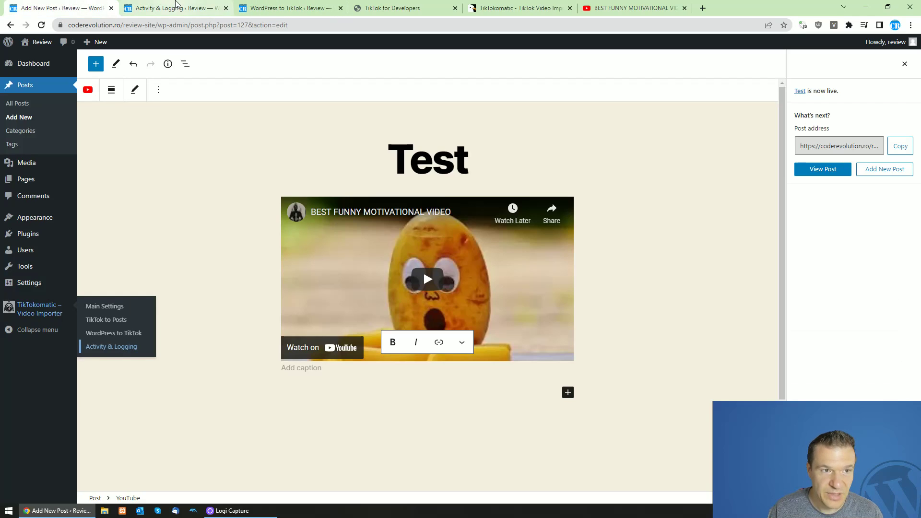
{"action": "left_click", "coordinate": [175, 4]}
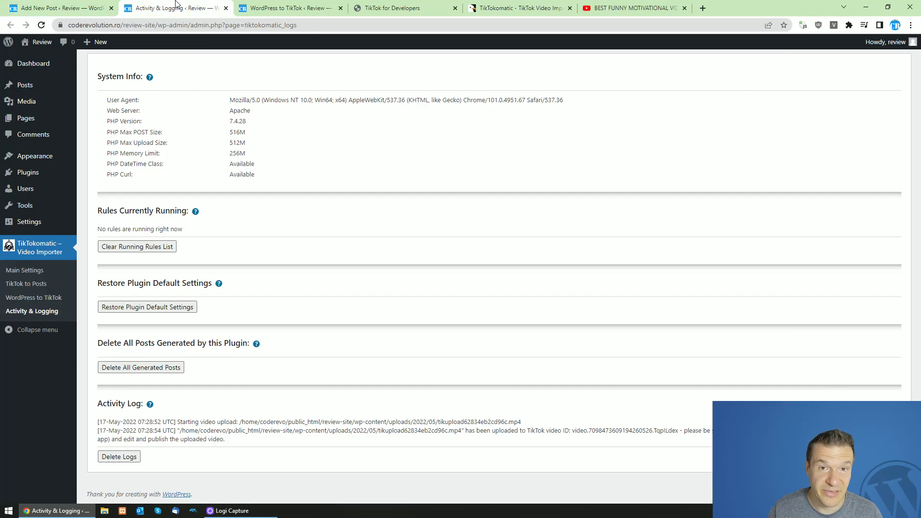
{"action": "left_click", "coordinate": [287, 4]}
{"action": "left_click", "coordinate": [222, 5]}
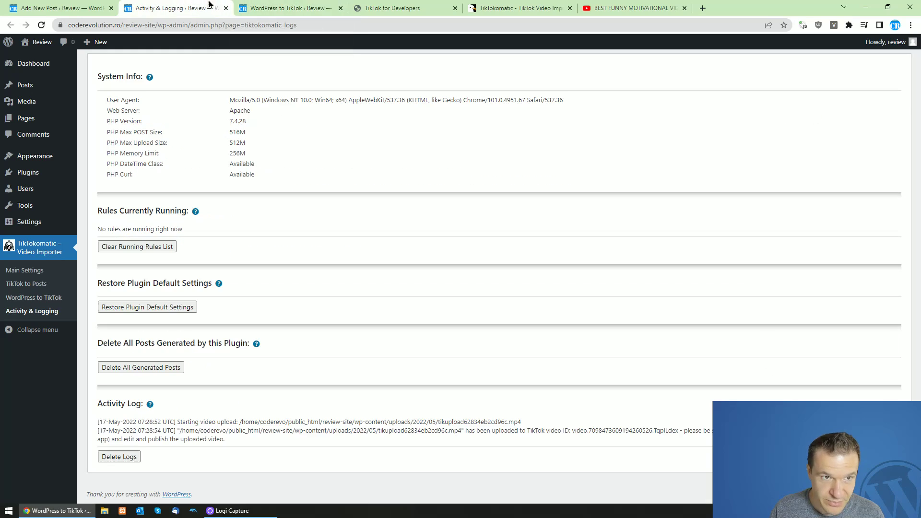